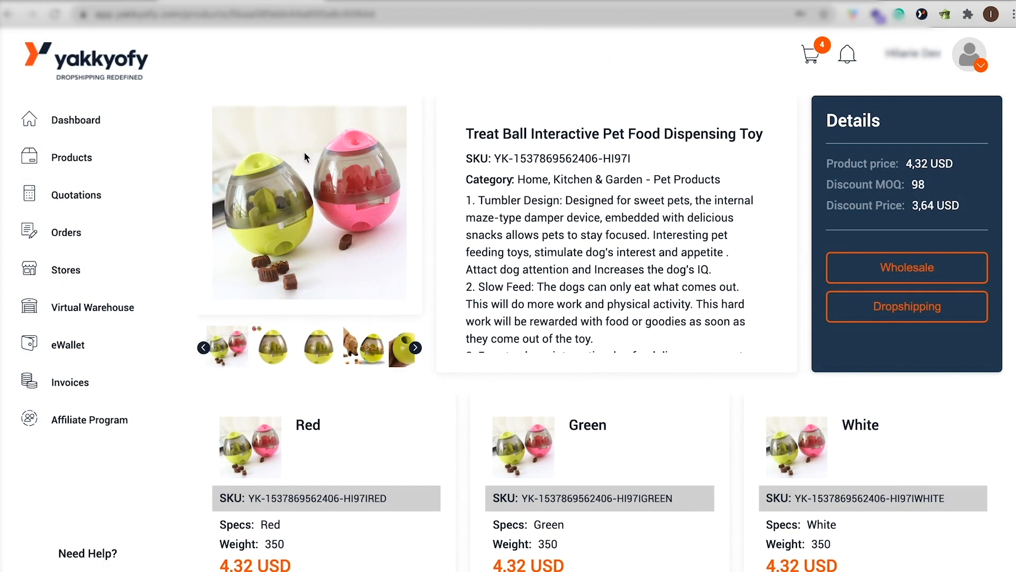
Start a dropshipping import of the Treat Ball toy, exclude the Green variant and continue to shipping.
scroll(613, 569, down, 1)
scroll(613, 569, up, 1)
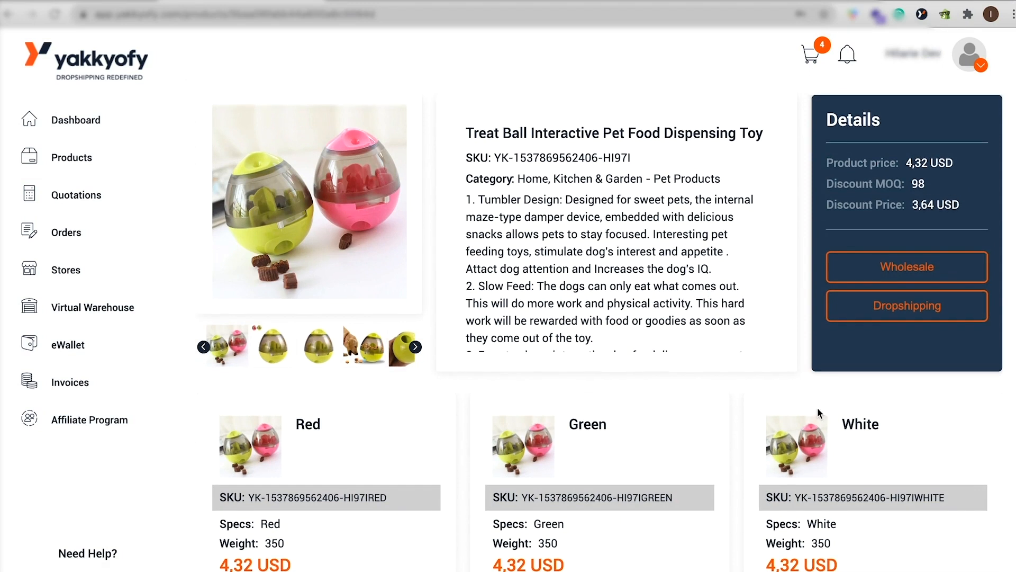
scroll(819, 412, down, 1)
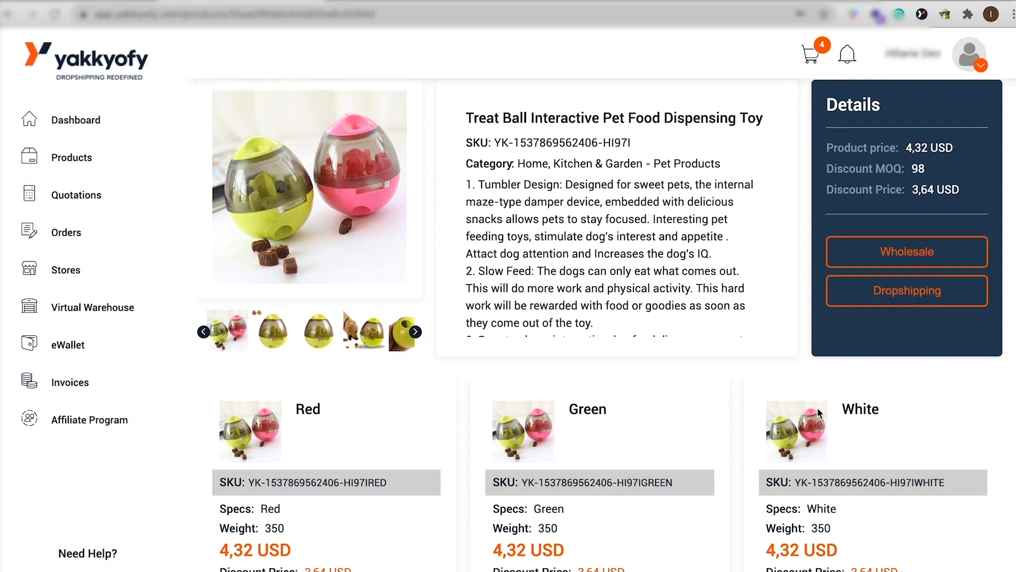
click(902, 286)
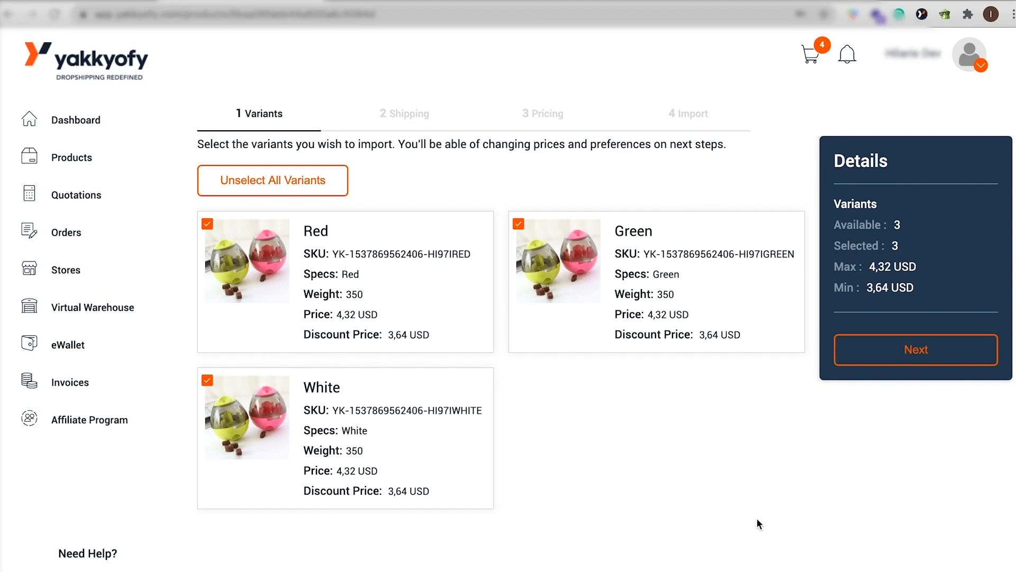
click(518, 224)
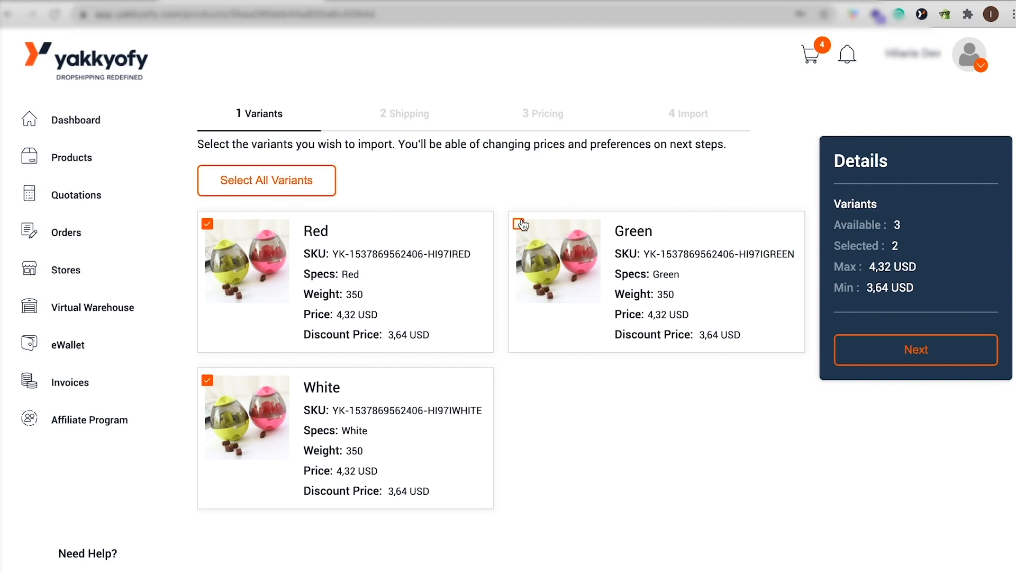
click(892, 350)
Remove Brazil, Argentina and Greece individually from the shipping destinations.
scroll(625, 428, down, 2)
scroll(626, 427, up, 2)
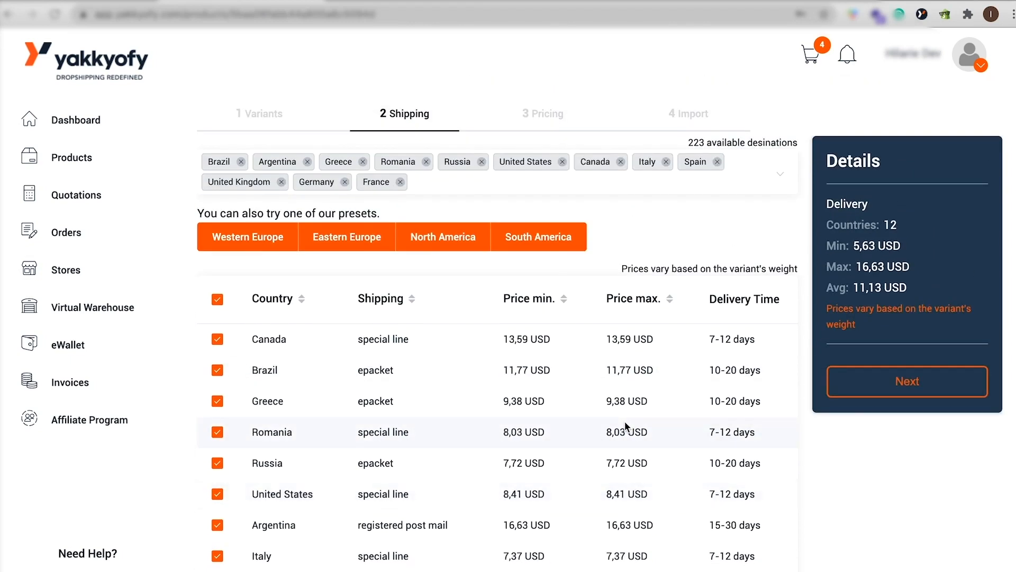
scroll(434, 459, down, 1)
scroll(432, 445, up, 1)
click(241, 162)
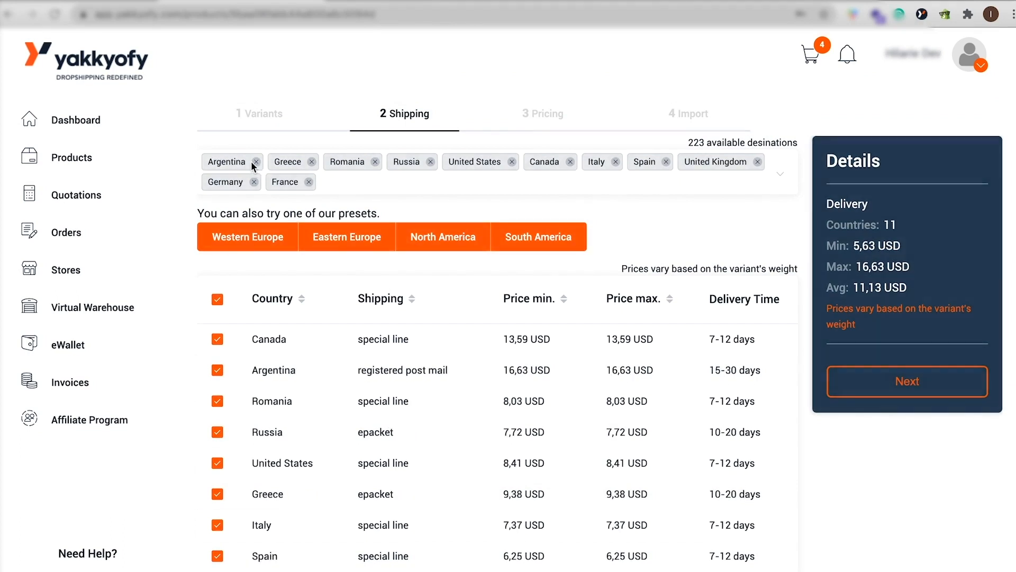
click(251, 161)
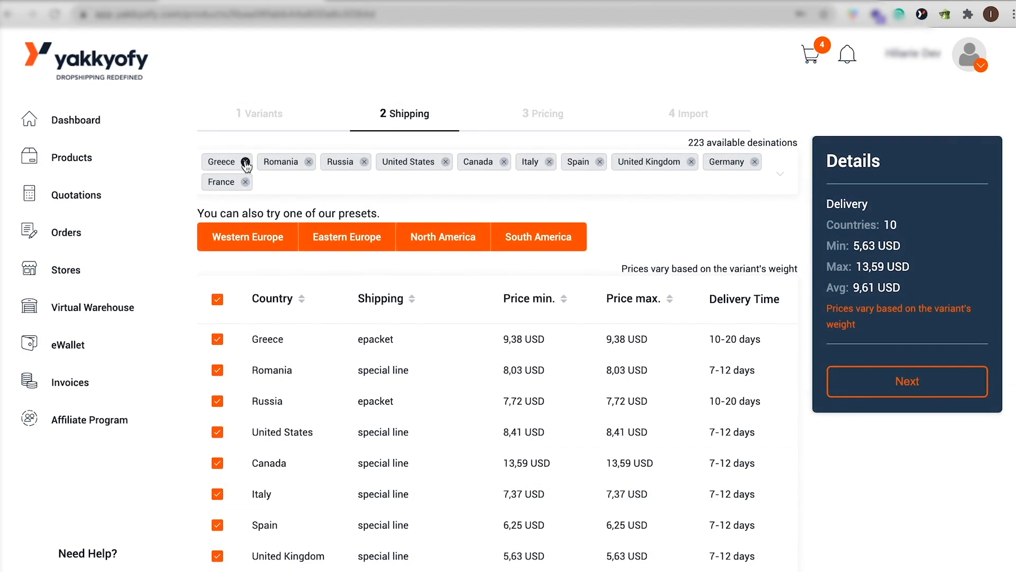
click(245, 162)
Deselect the Eastern Europe, North America and South America shipping presets.
click(371, 222)
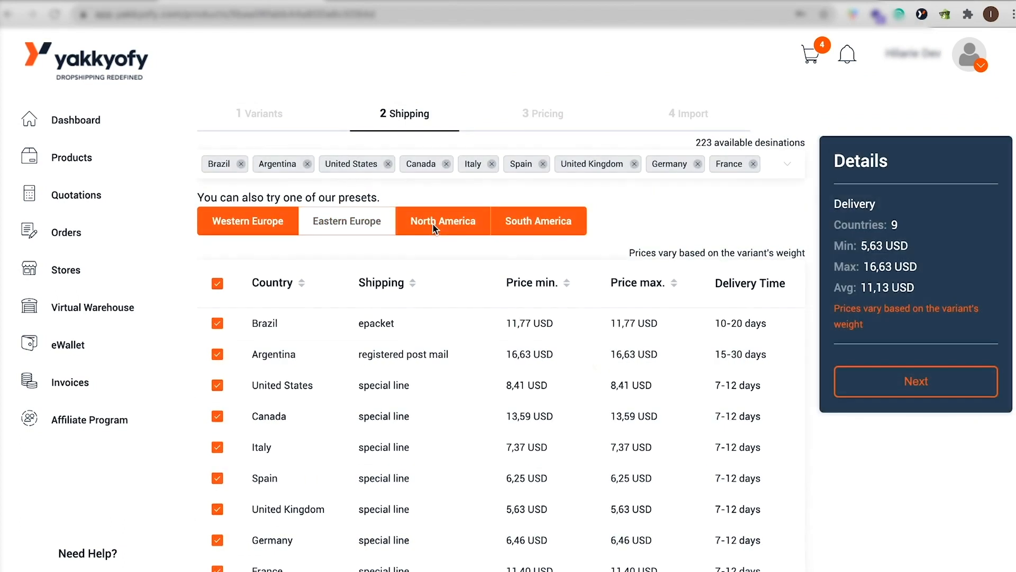
click(445, 225)
click(505, 225)
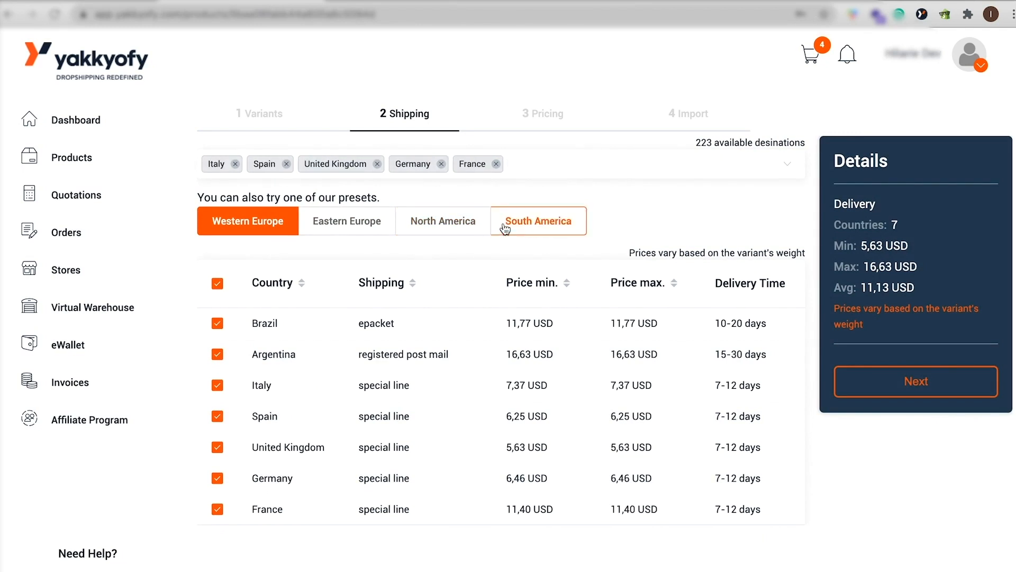
Remove Spain, United Kingdom, Germany and France individually from the shipping destinations, keeping only Italy.
click(286, 163)
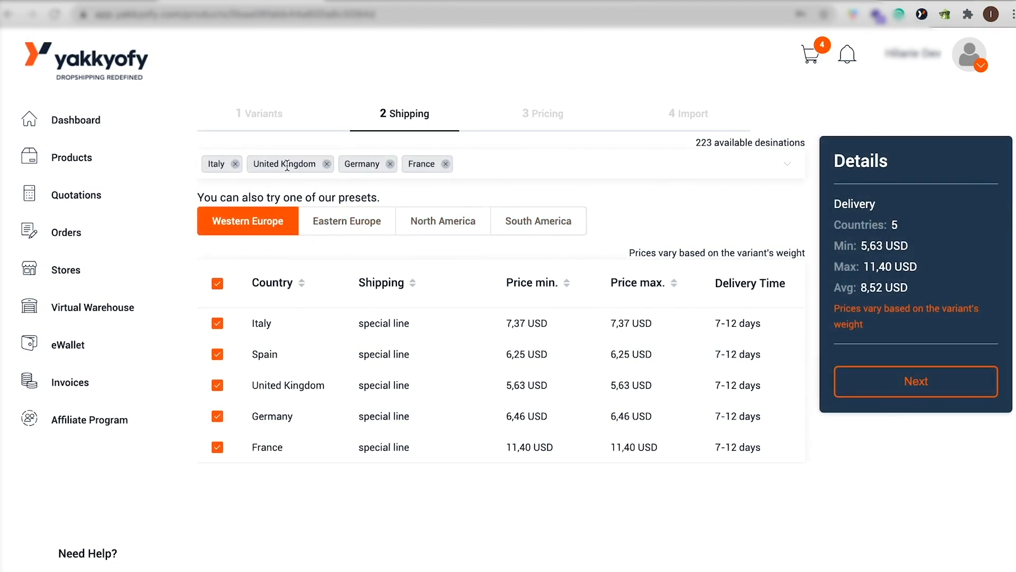
click(326, 164)
click(299, 164)
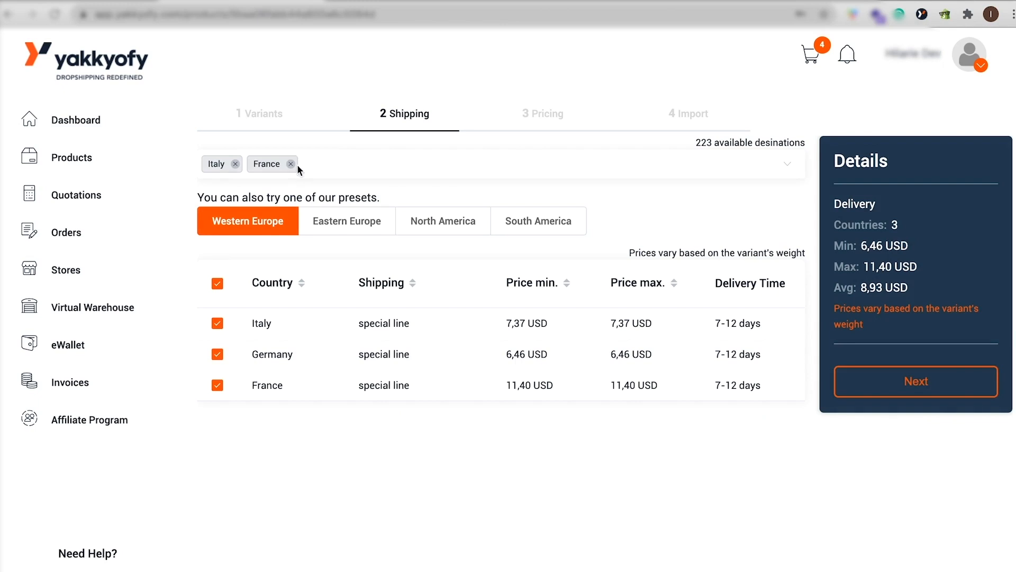
click(291, 165)
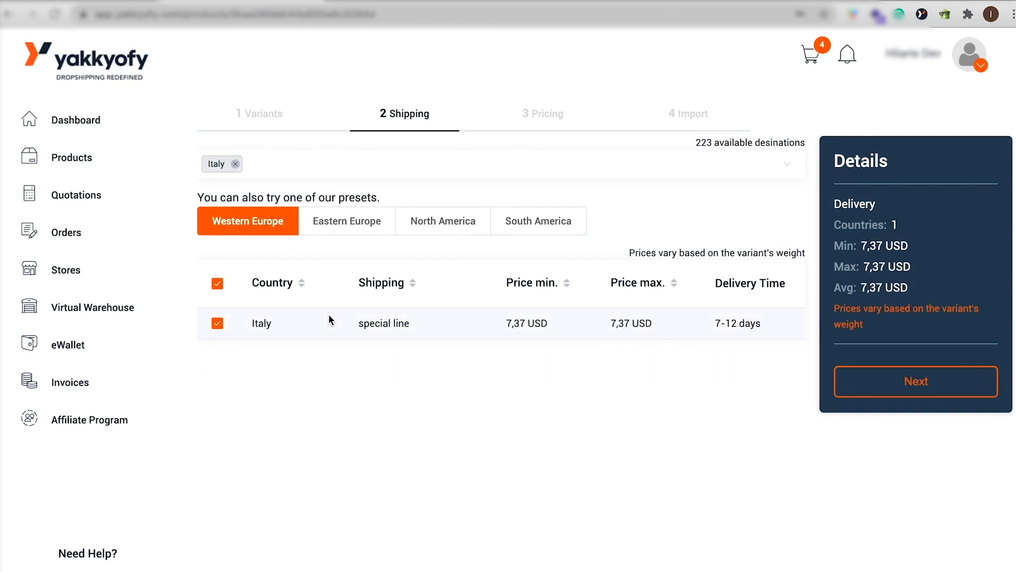
Reselect the Eastern Europe preset, exclude France from the listed shipping countries and continue to pricing.
click(332, 225)
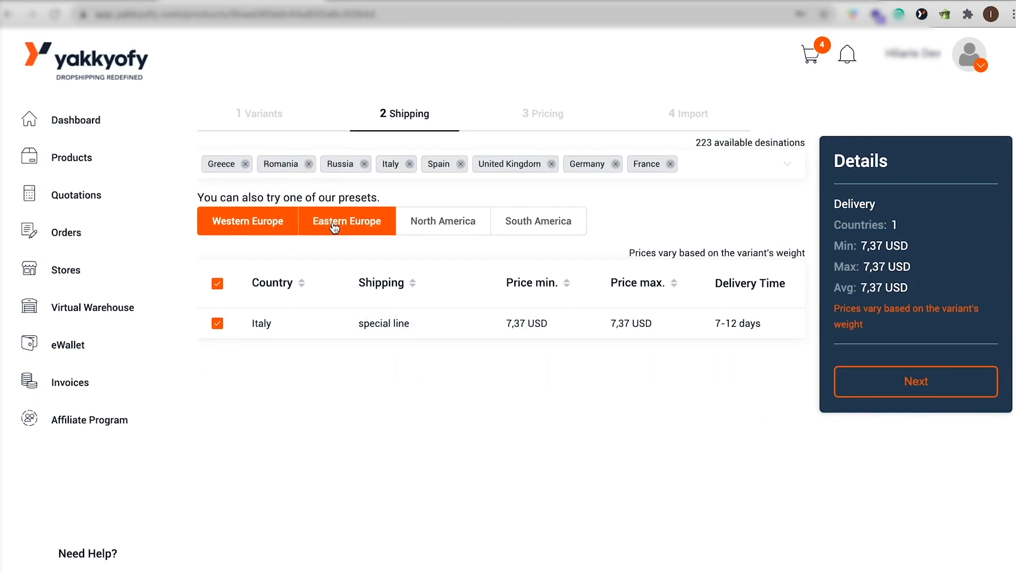
scroll(510, 494, down, 1)
scroll(509, 494, up, 1)
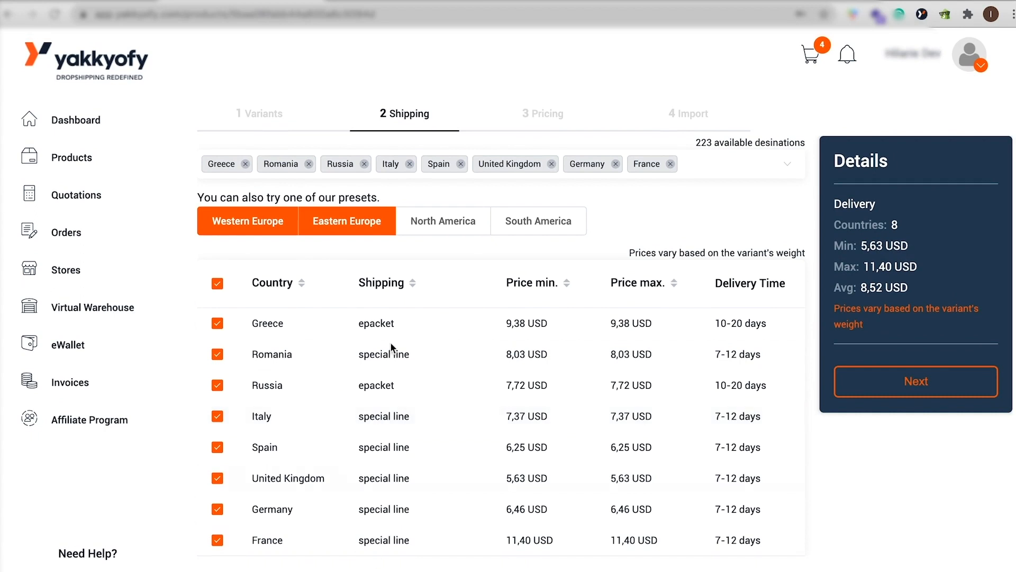
click(217, 540)
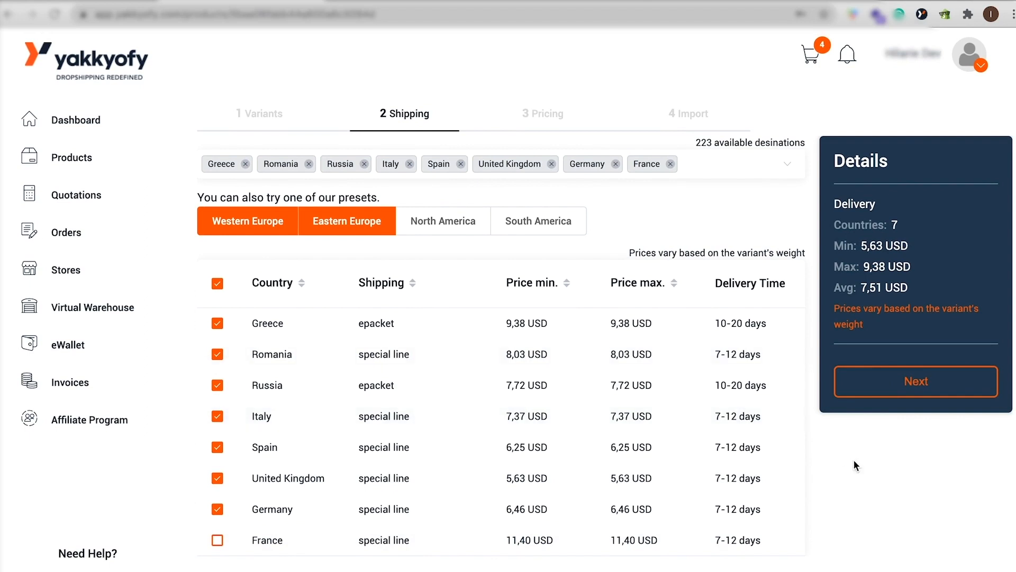
click(895, 385)
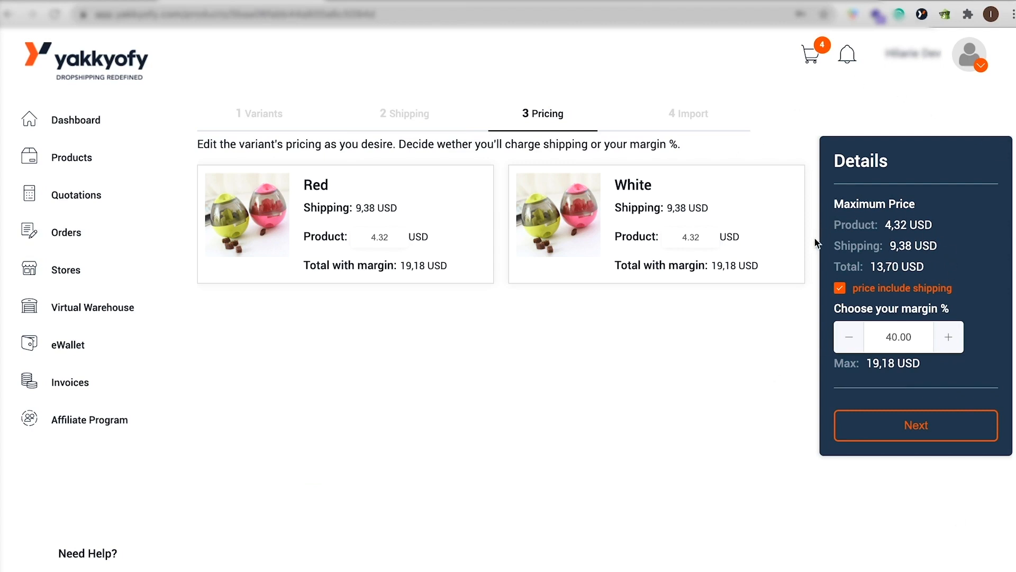
Set the profit margin to 45% with shipping included in the price and continue to the import stage.
drag(953, 267, 827, 266)
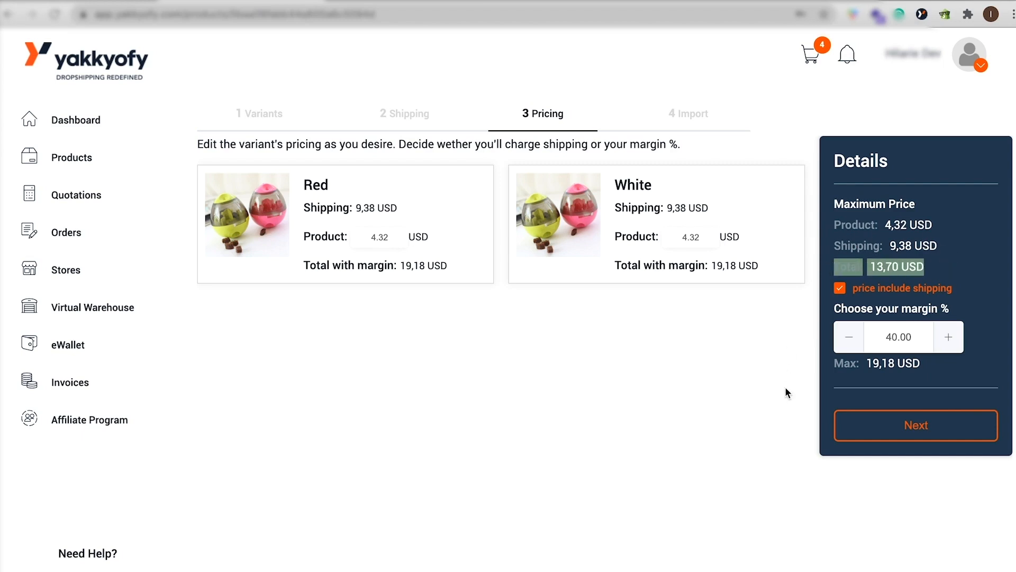
click(786, 391)
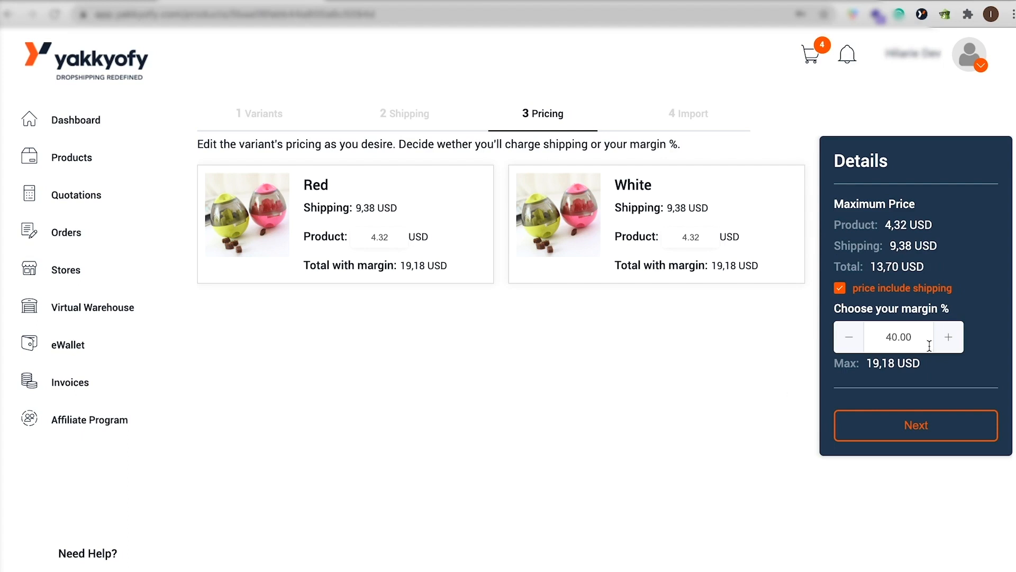
click(948, 337)
click(949, 337)
click(849, 347)
click(848, 347)
click(949, 339)
click(948, 339)
click(948, 339)
click(948, 339)
click(949, 339)
click(915, 428)
Review the product description and exclude the second picture from the import.
scroll(691, 452, down, 1)
scroll(691, 452, up, 1)
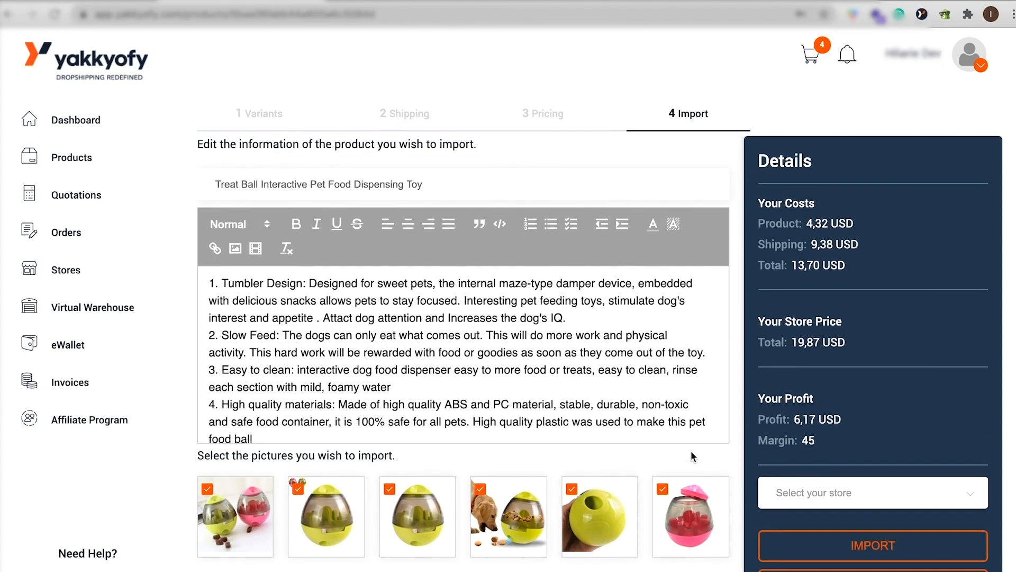
scroll(517, 297, down, 5)
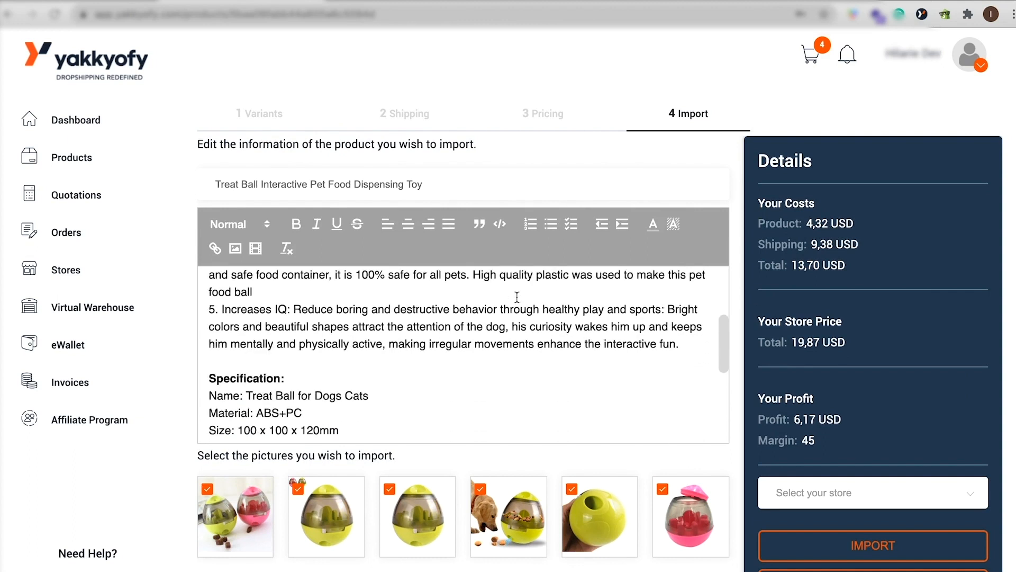
scroll(518, 297, up, 5)
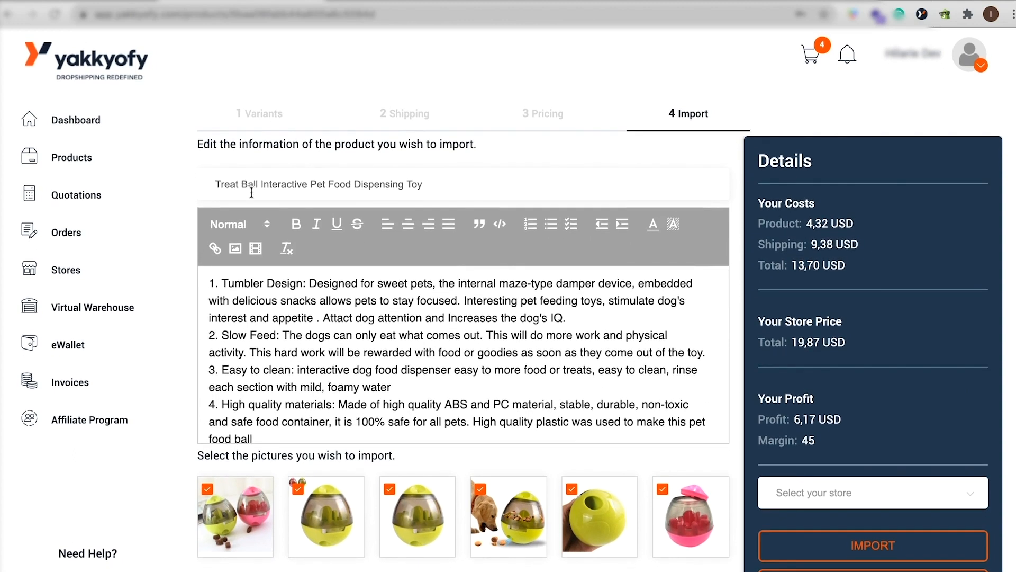
click(299, 490)
click(481, 489)
scroll(943, 461, down, 1)
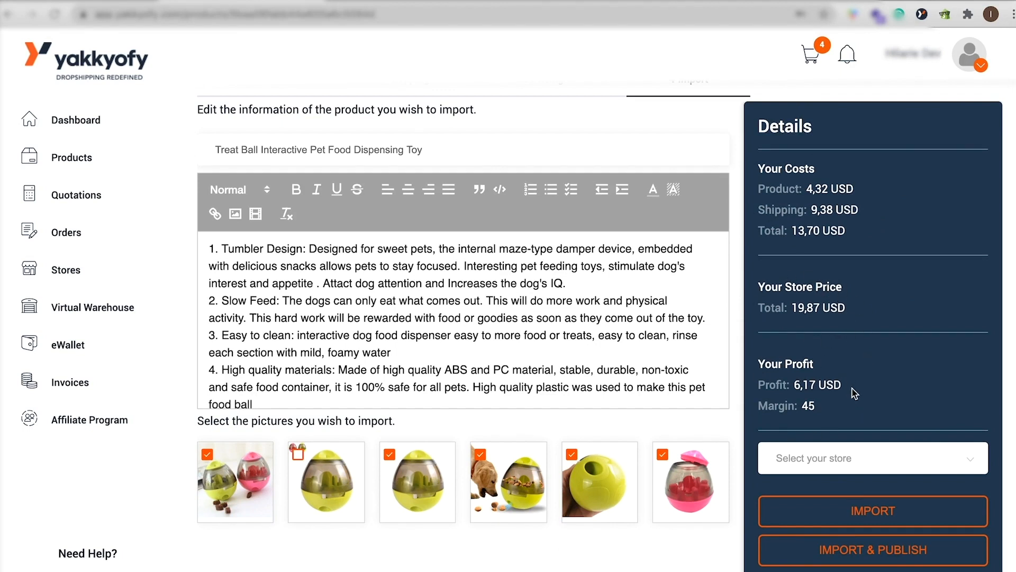
Choose simona-test-store.myshopify.com as the target store and import the product.
click(847, 466)
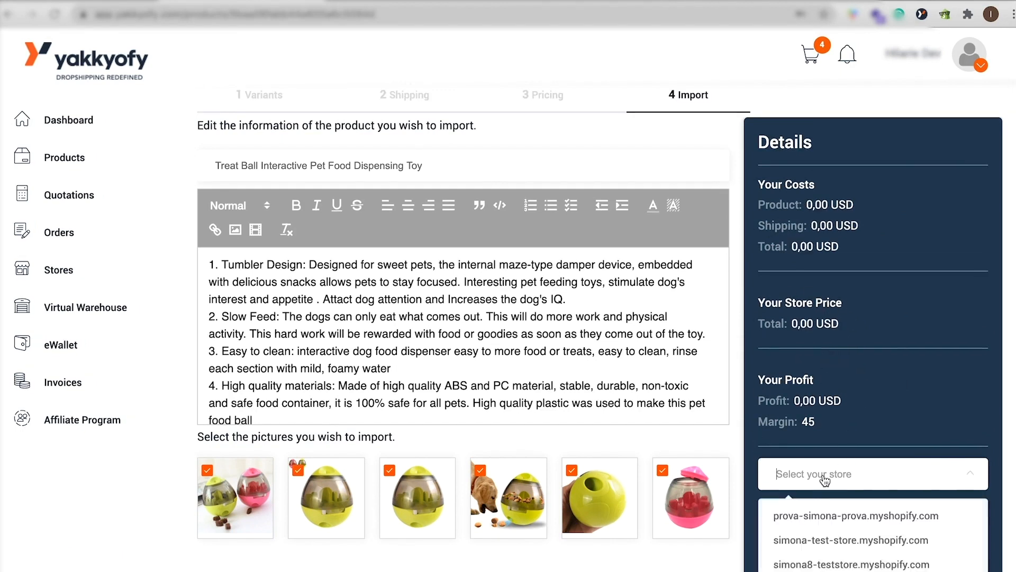
click(826, 541)
click(871, 527)
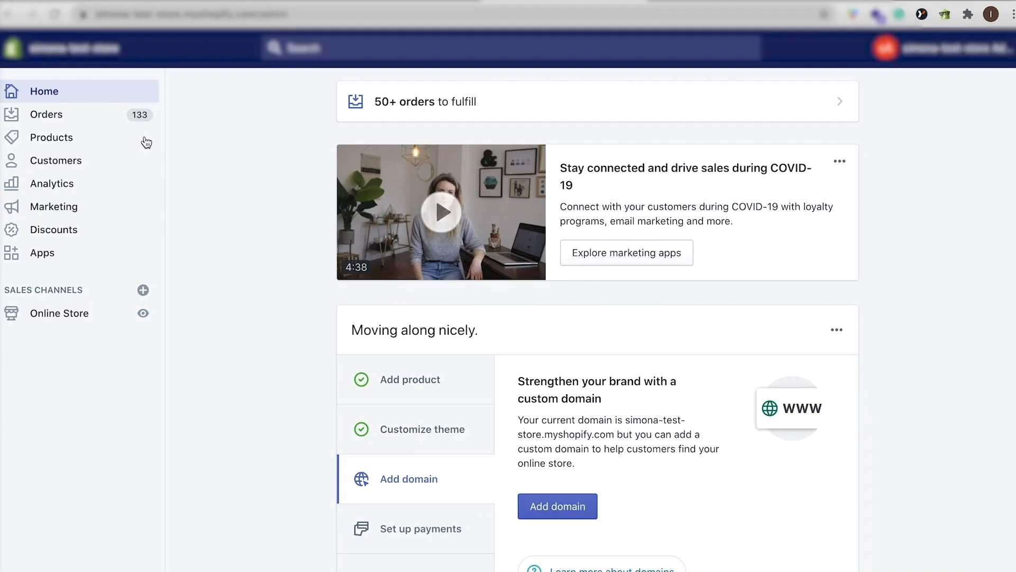
Switch to the Shopify admin, filter the products for the imported Treat Ball toy and open its product page.
click(87, 143)
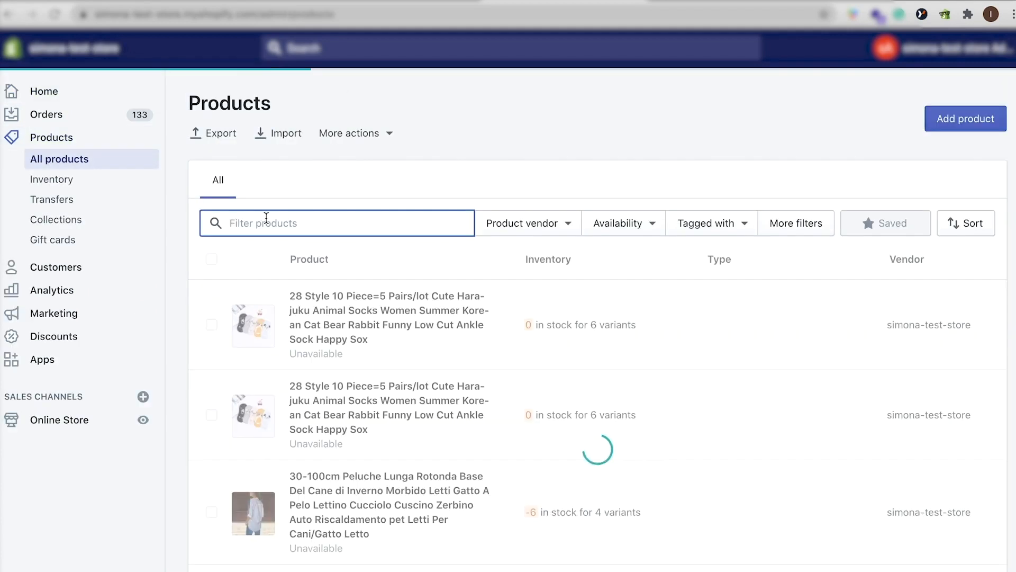
click(266, 222)
key(ctrl+v)
click(466, 300)
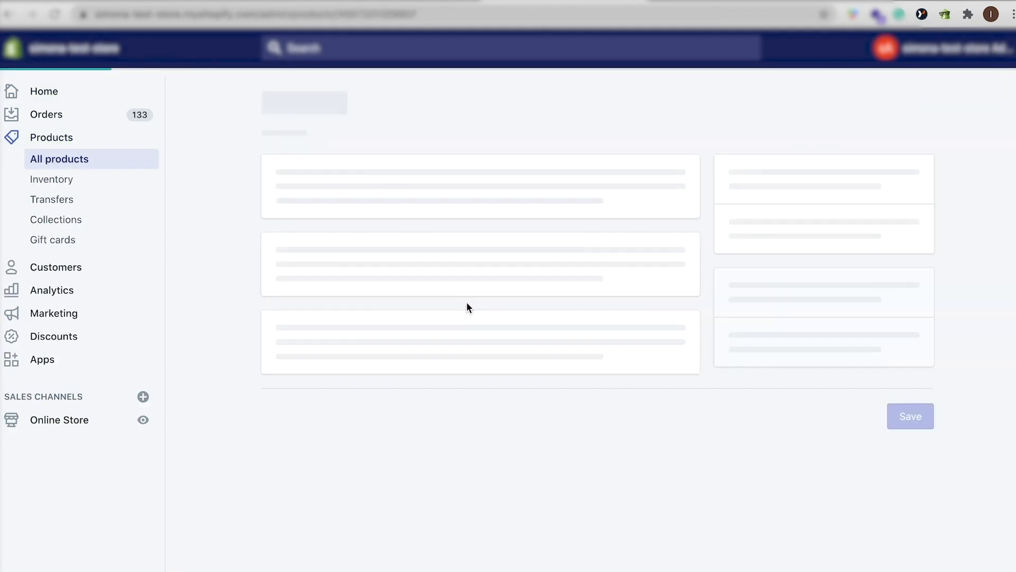
Check the imported product's details and open the management of its sales channel availability.
scroll(532, 373, down, 5)
scroll(532, 372, up, 5)
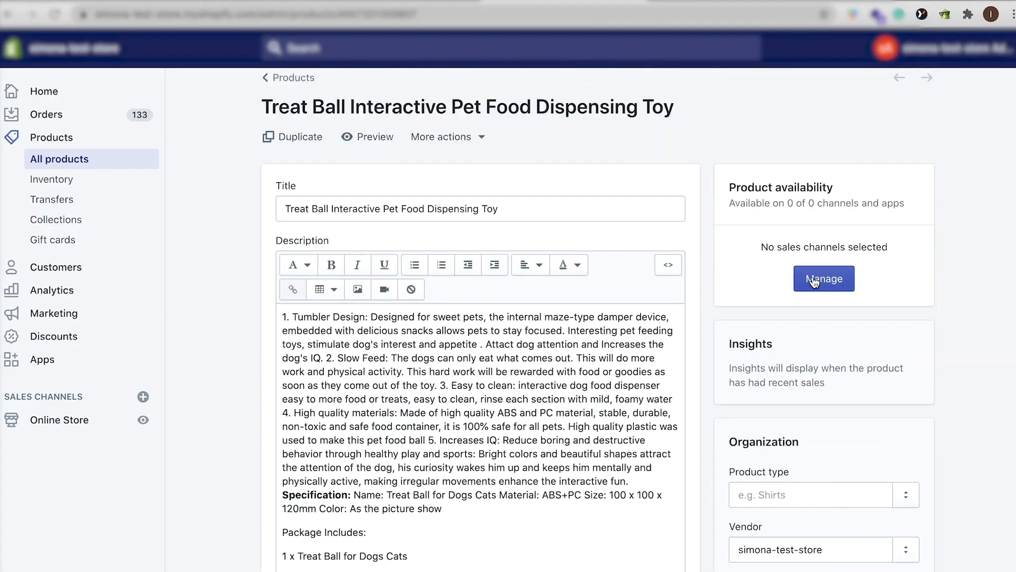
click(814, 279)
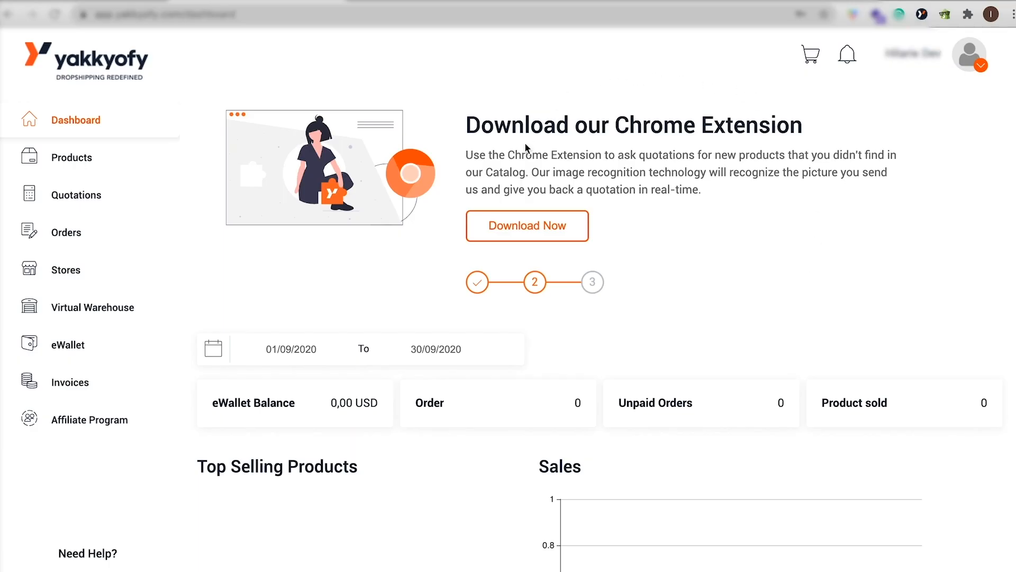
Switch back to Yakkyofy, download its Chrome extension from the dashboard and open the extension to sign in.
click(516, 226)
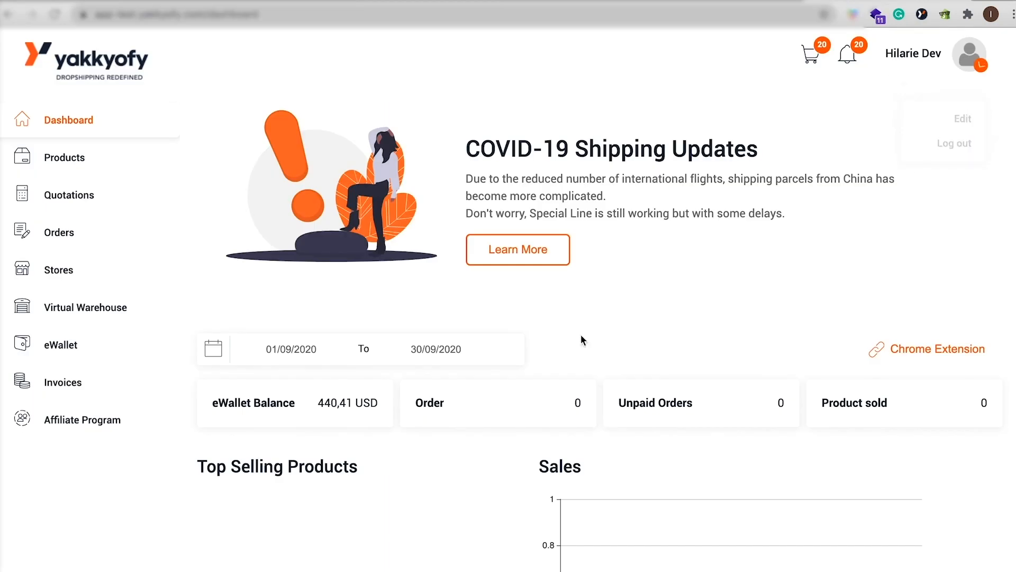
click(922, 14)
click(738, 260)
text(i)
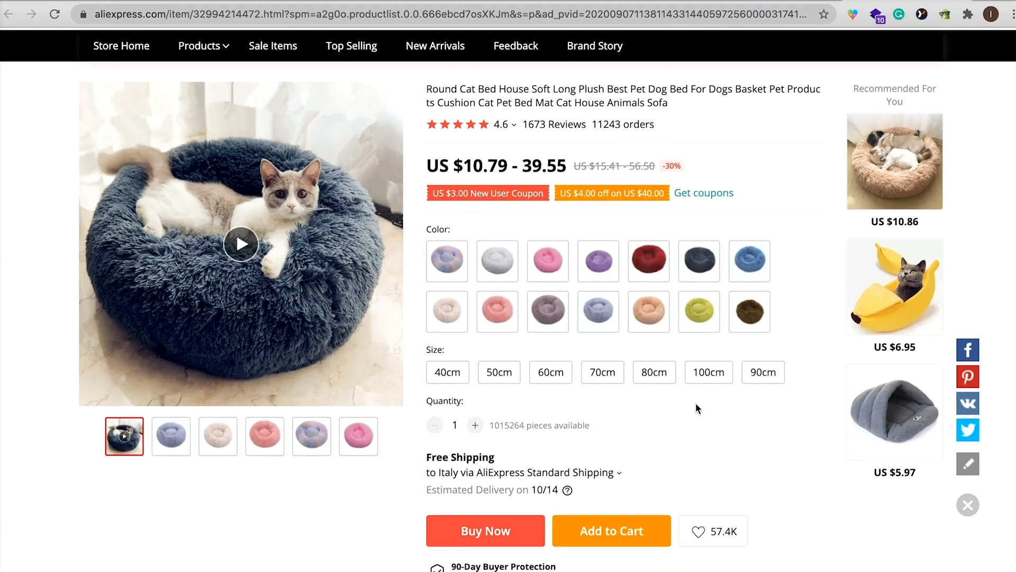
Open the Yakkyofy extension on the AliExpress Round Cat Bed page and start a supplier search with the first three pictures.
click(921, 15)
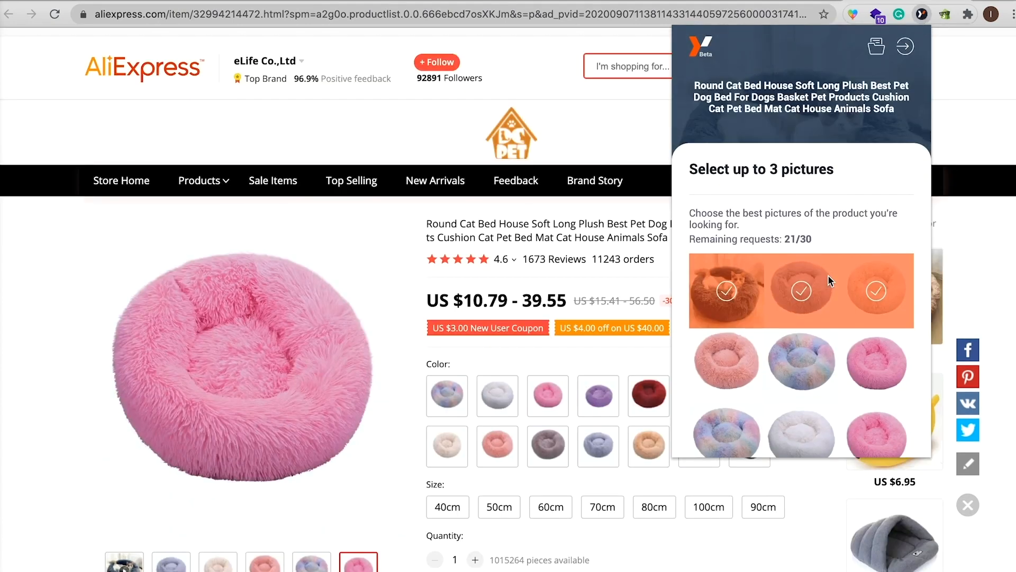
scroll(829, 276, down, 3)
scroll(828, 278, down, 3)
scroll(829, 278, up, 5)
scroll(828, 278, down, 7)
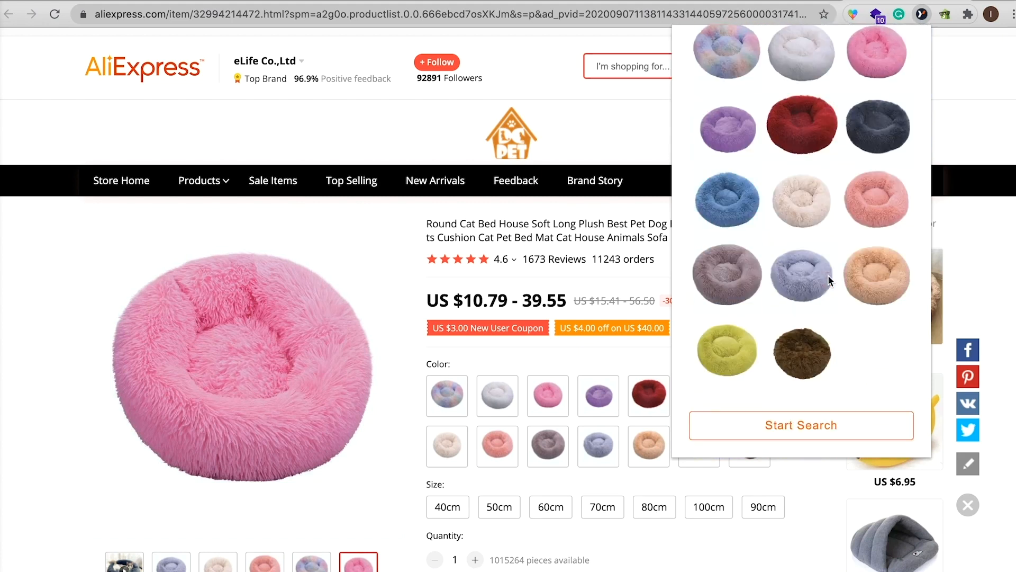
click(780, 428)
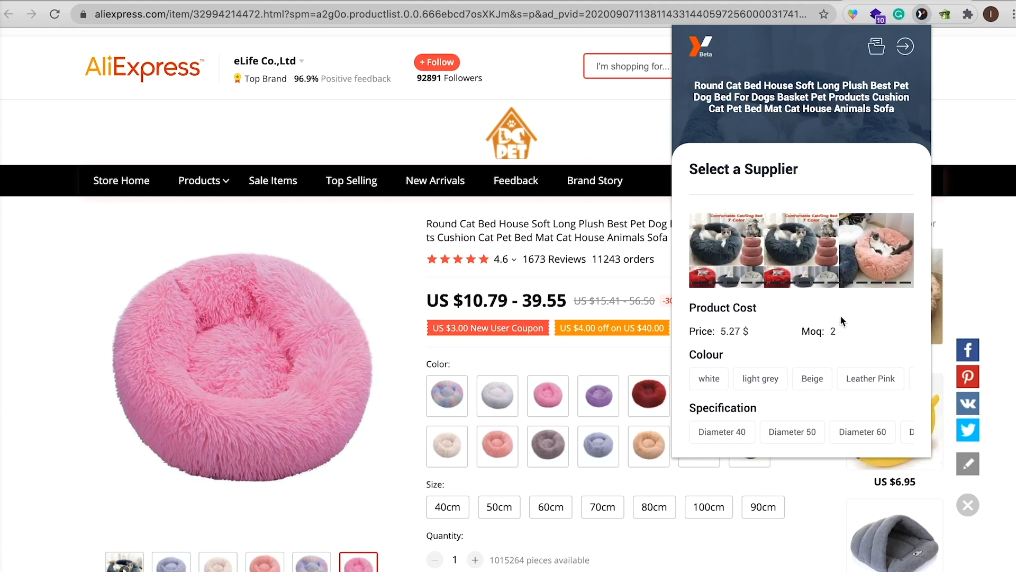
Look through the supplier offers for the cat bed and the image search requests in Yakkyofy's quotations.
scroll(840, 315, down, 7)
scroll(840, 316, up, 8)
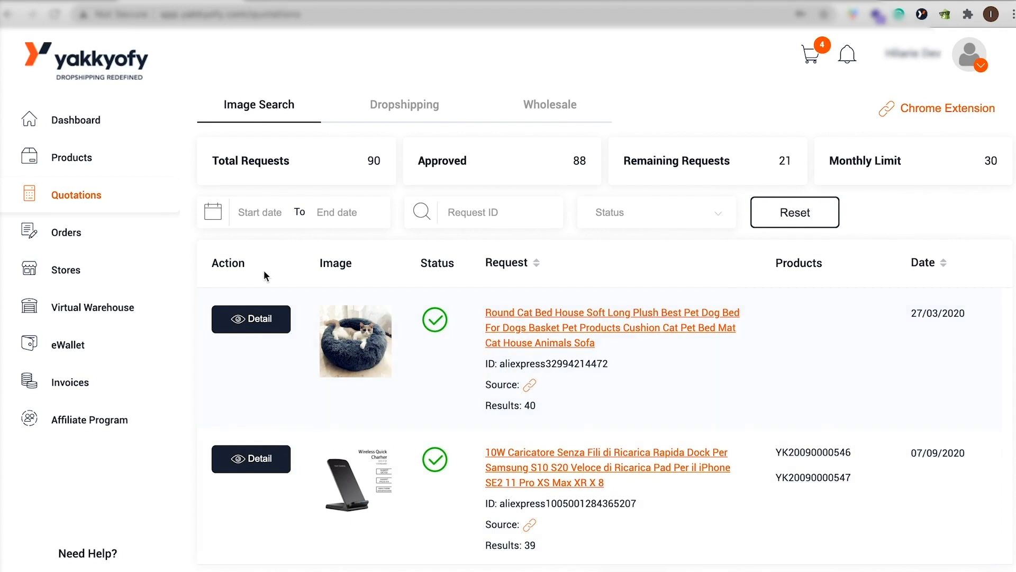
scroll(395, 447, down, 10)
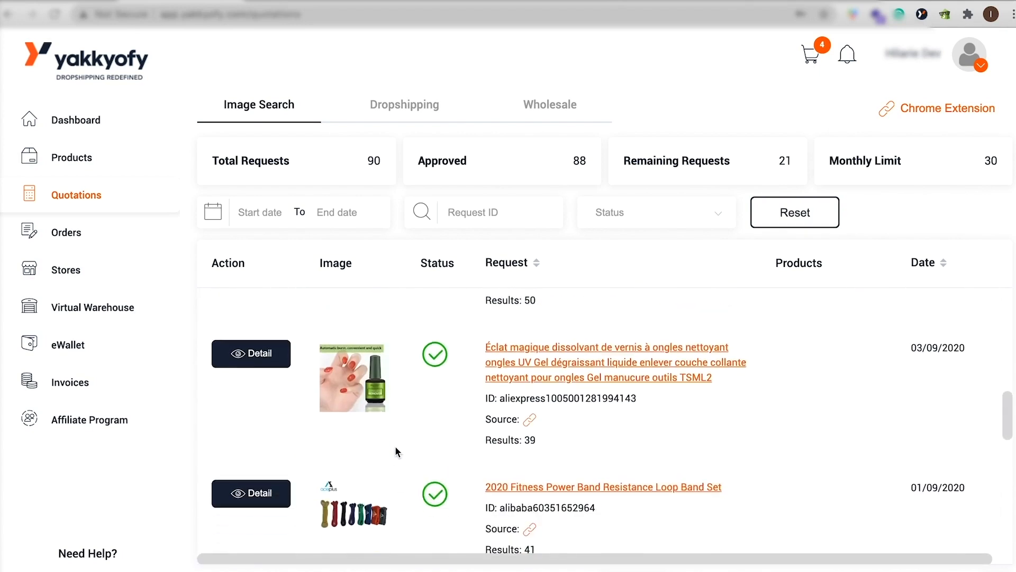
Find the backless bra among the image search requests, open it and request a quotation for it.
scroll(395, 445, up, 8)
scroll(395, 450, up, 2)
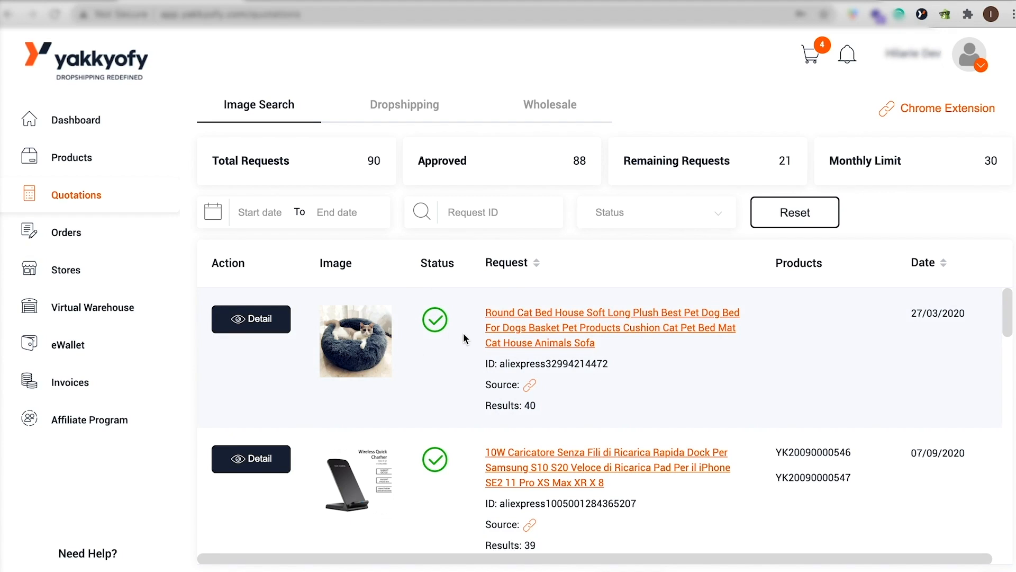
scroll(564, 352, down, 5)
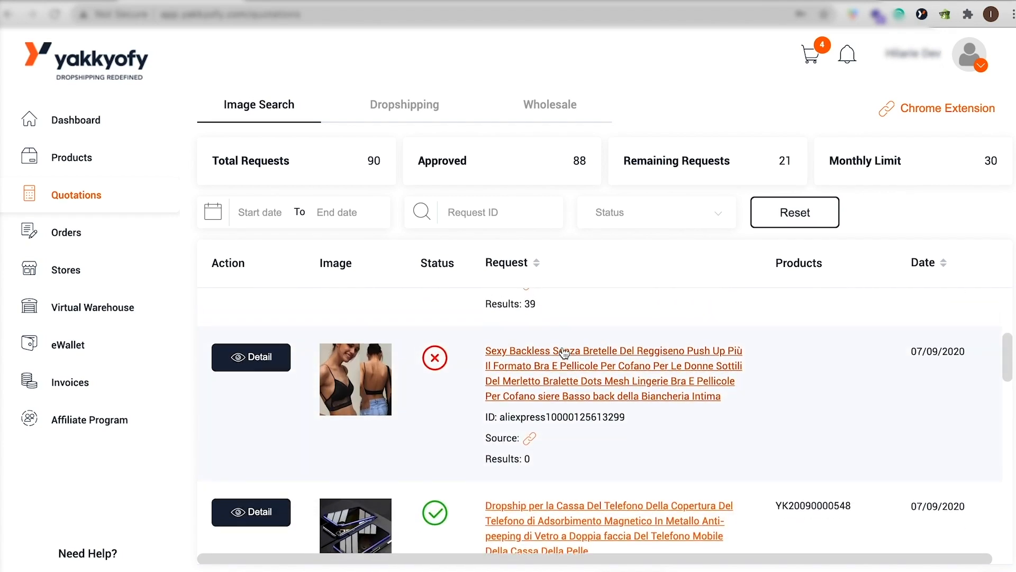
scroll(564, 352, up, 1)
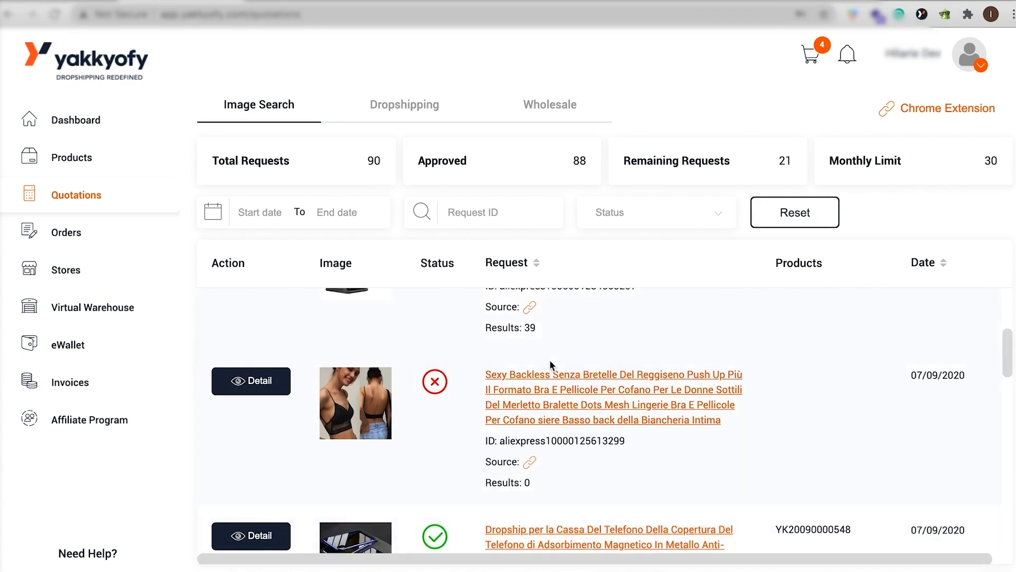
click(567, 390)
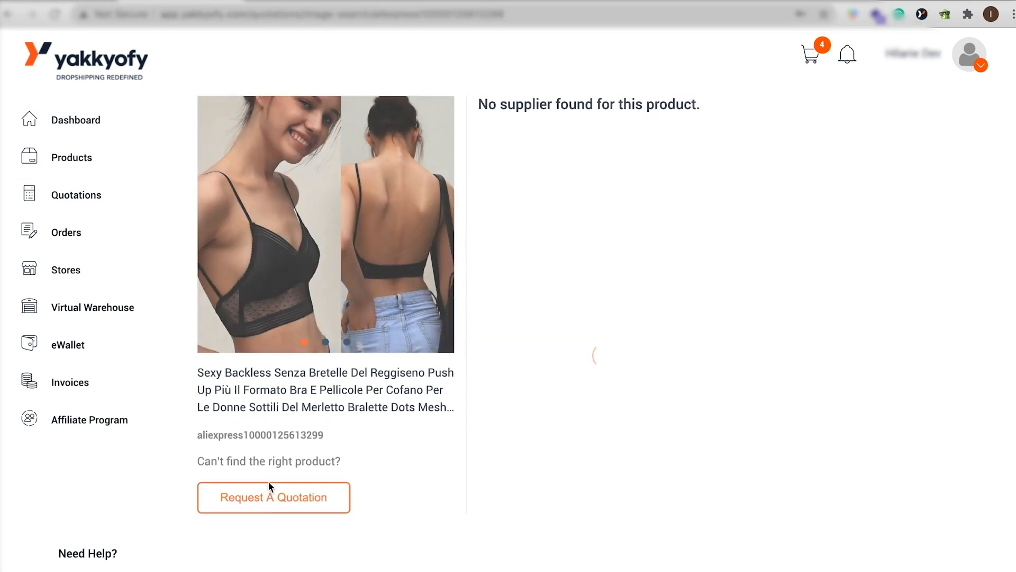
click(273, 508)
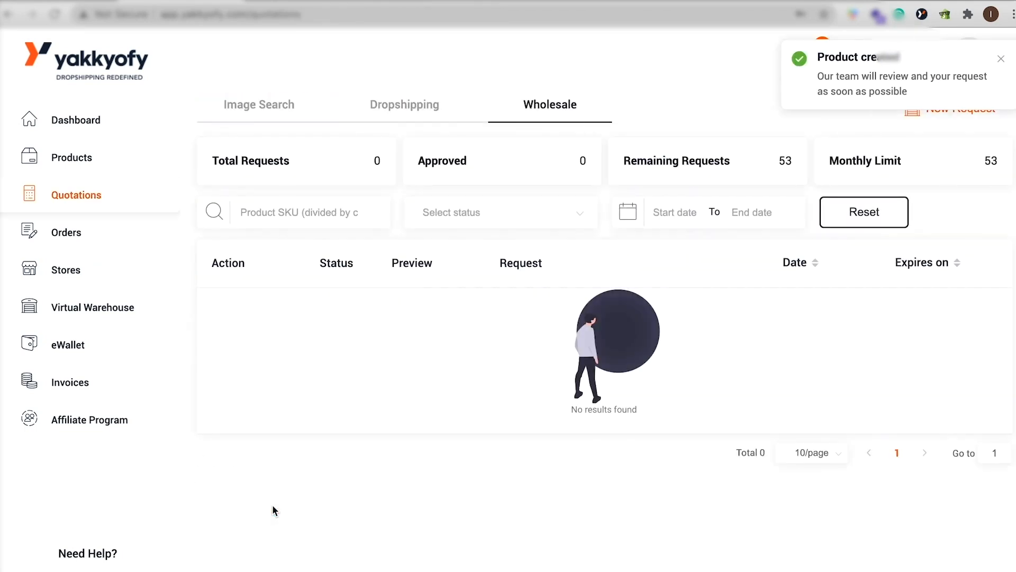
Return to the image search requests, open the Round Cat Bed request and compare its supplier offers.
click(234, 107)
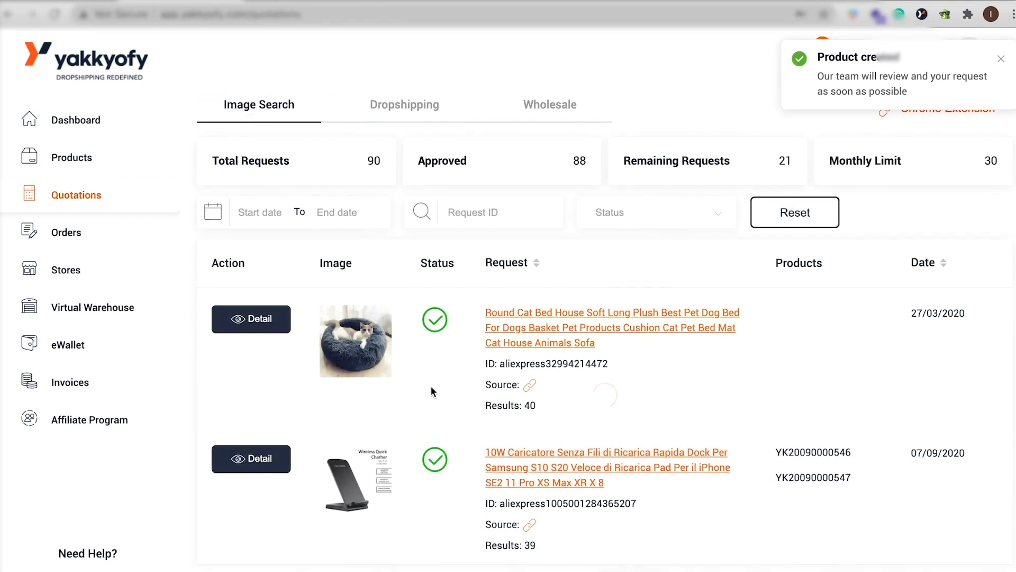
click(520, 312)
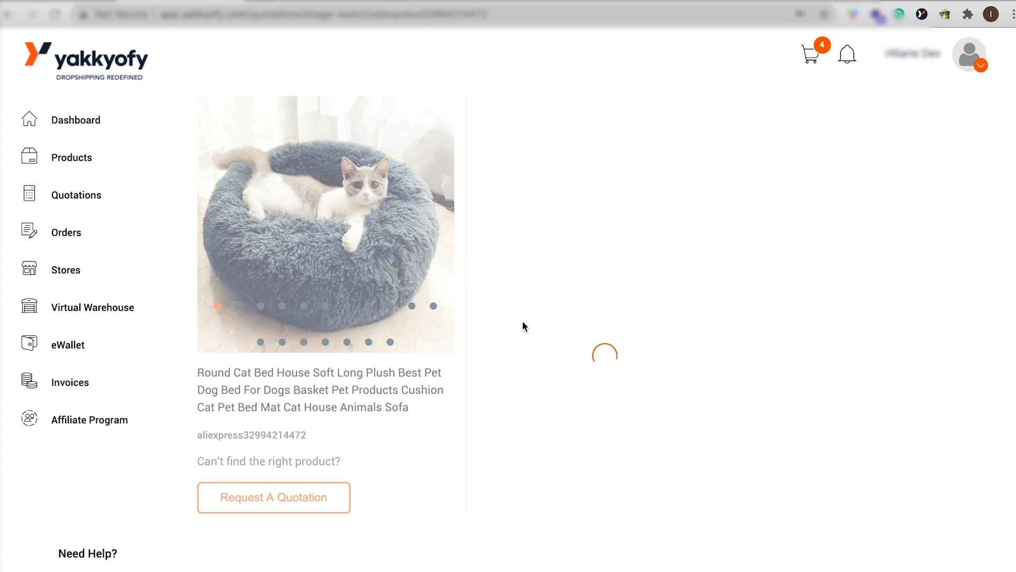
scroll(711, 446, down, 10)
scroll(711, 446, up, 11)
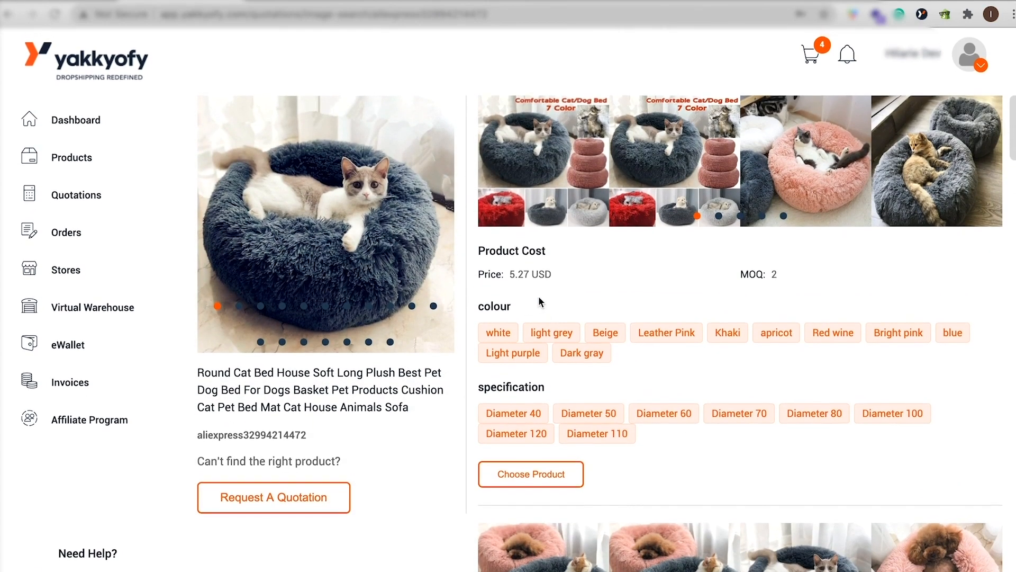
scroll(630, 493, down, 7)
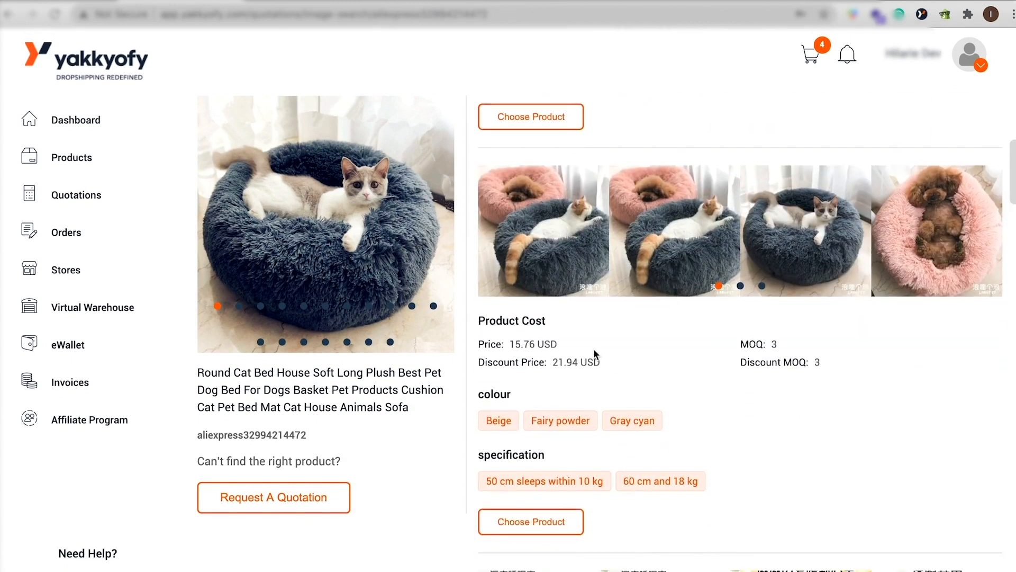
scroll(693, 326, down, 10)
scroll(694, 327, up, 1)
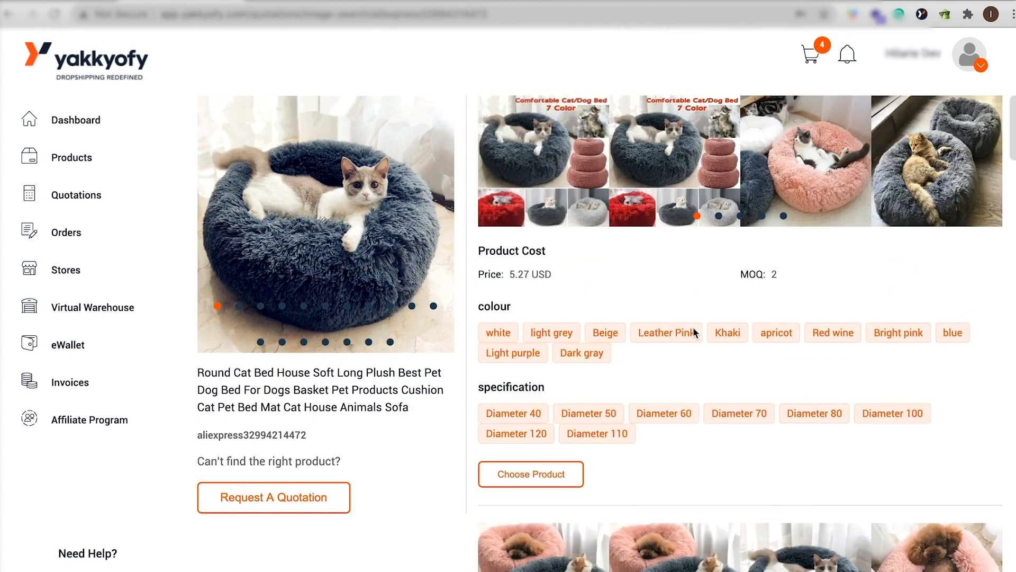
Choose the 5.27 USD supplier offer for the cat bed, confirm the shipping cost processing and open the dropshipping quotations.
click(528, 477)
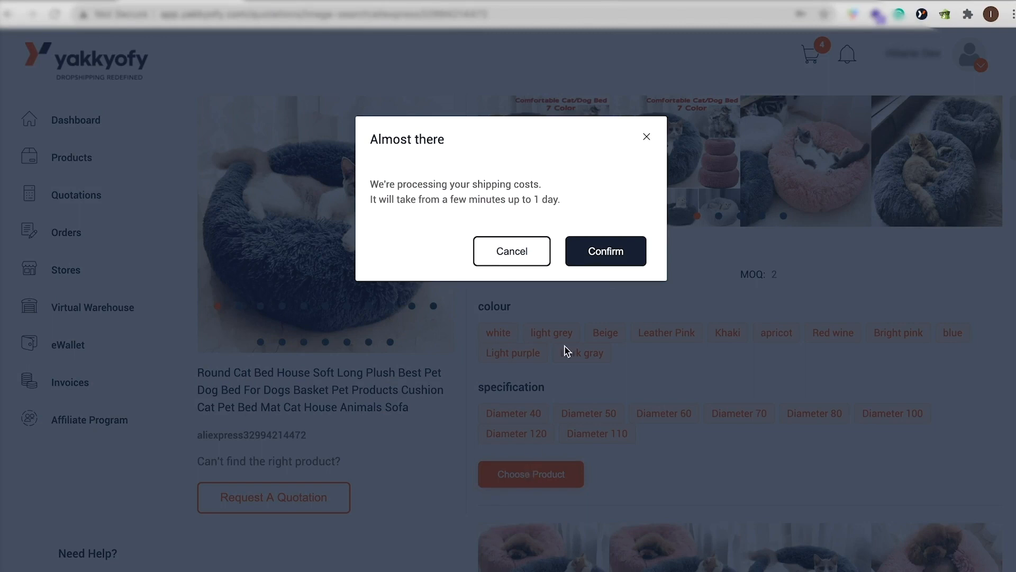
click(613, 265)
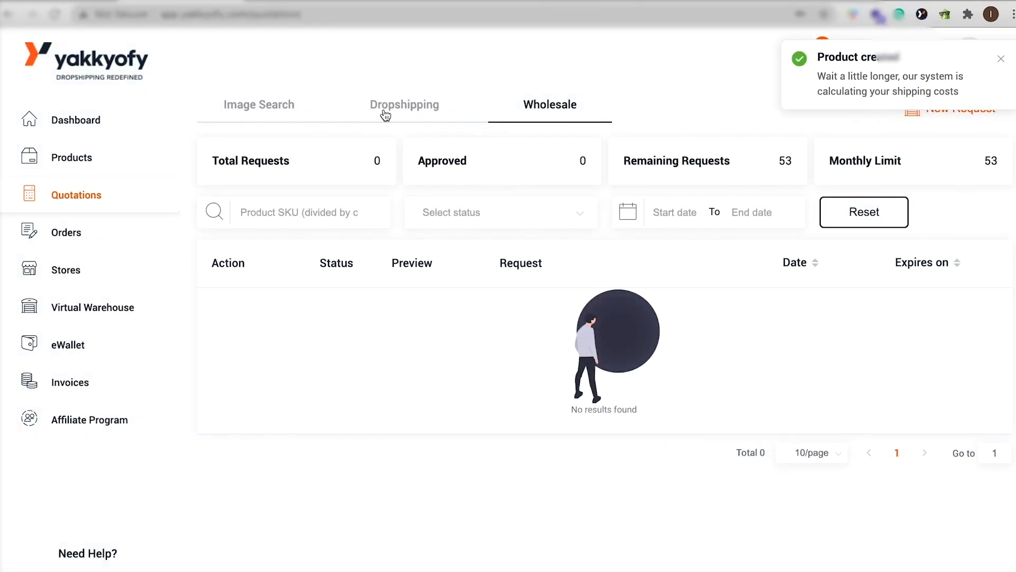
click(386, 108)
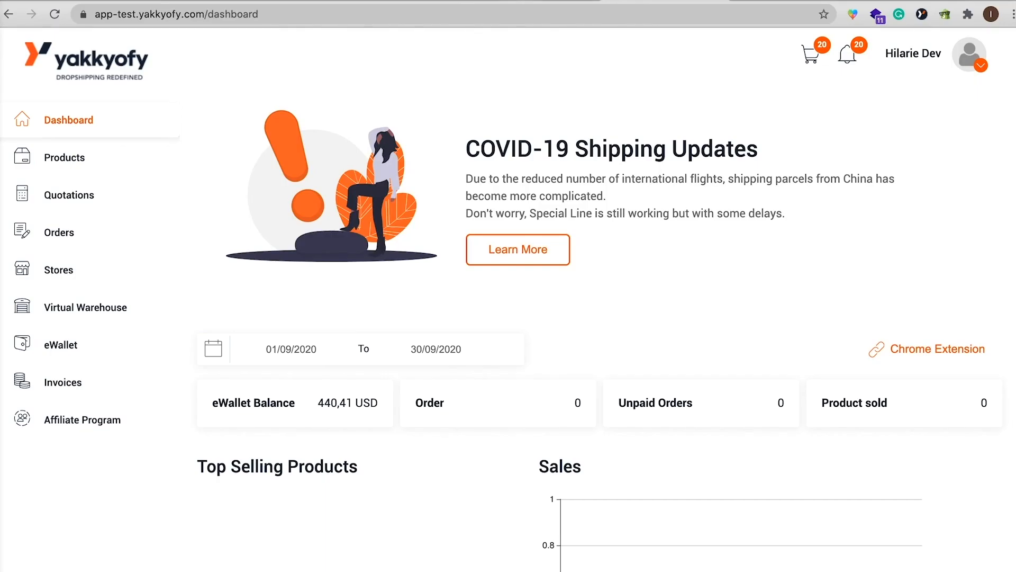
Open the dropshipping orders and go to the cart and checkout for the unpaid orders.
click(82, 226)
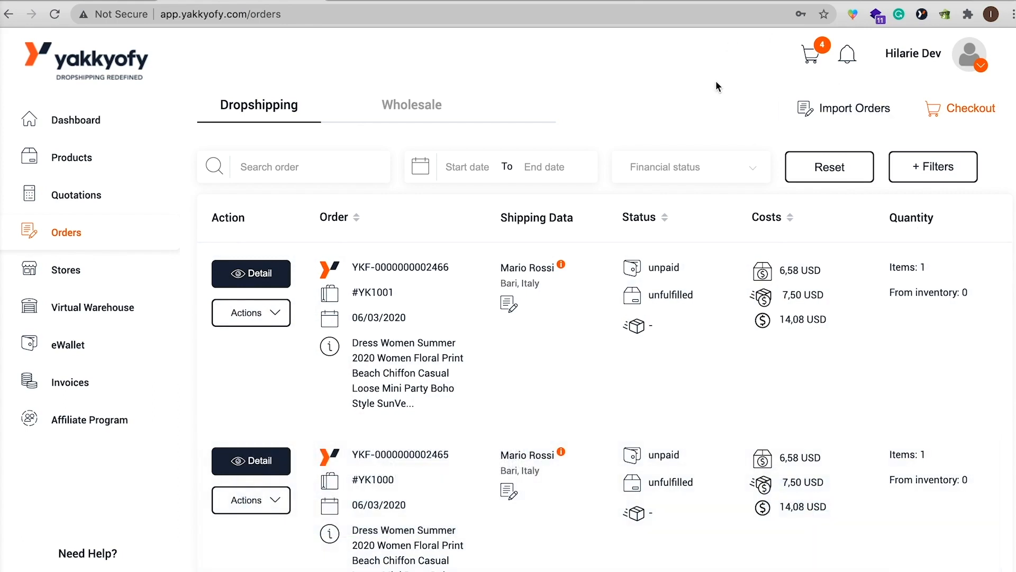
click(812, 55)
click(945, 112)
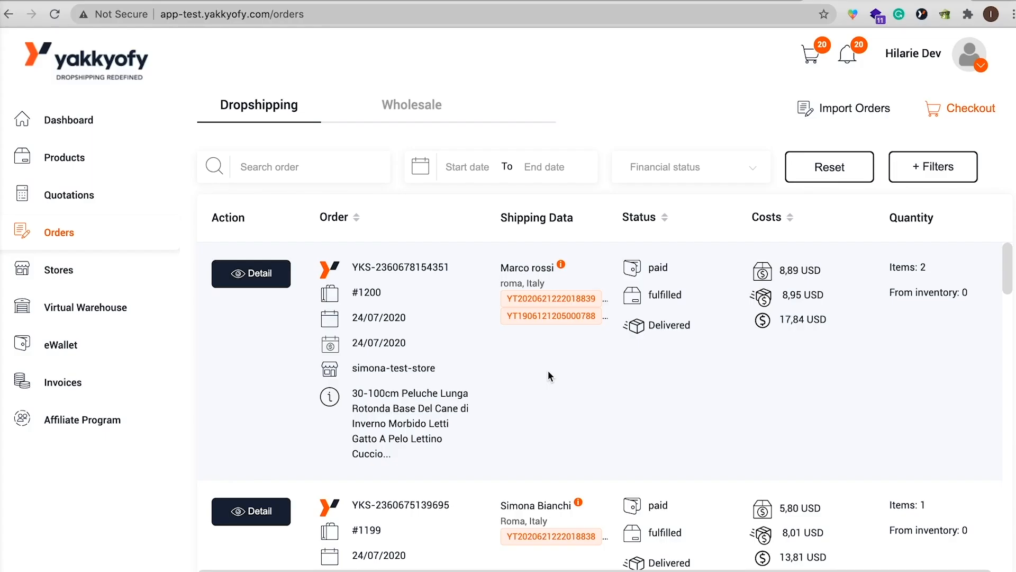
Show the additional order filters and examine the financial status and fulfillment status options without selecting any.
scroll(549, 374, down, 5)
scroll(549, 373, up, 5)
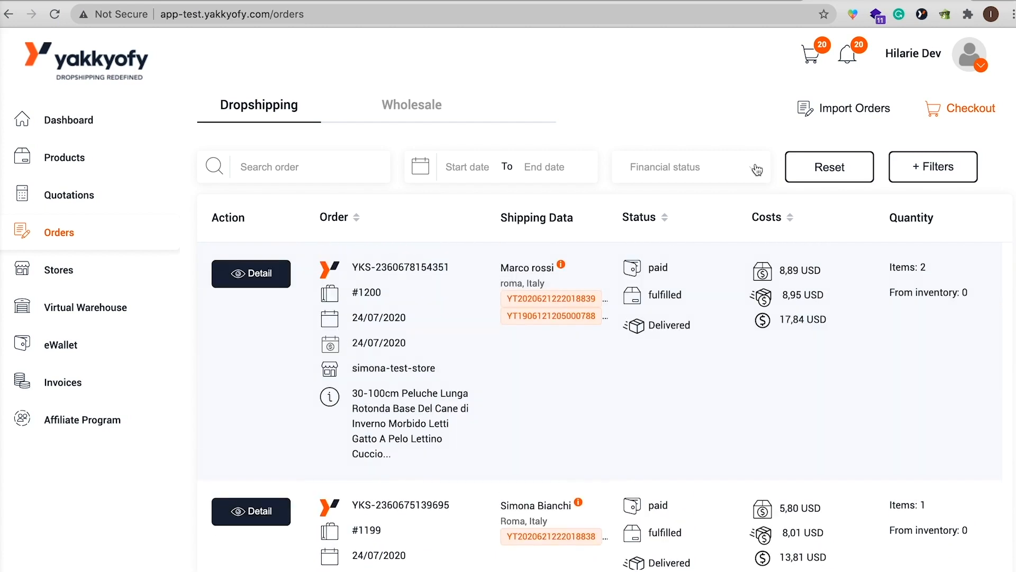
click(933, 167)
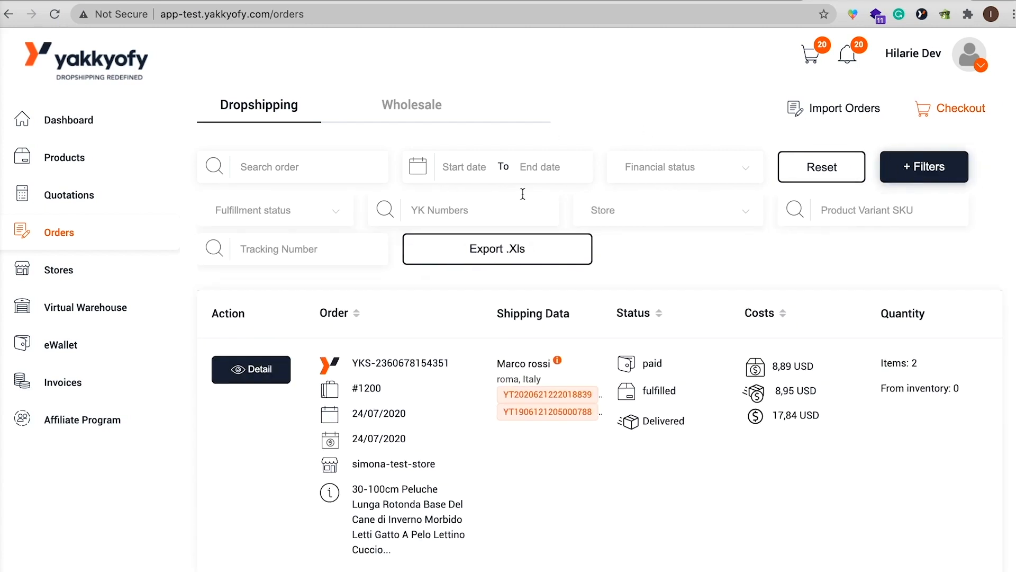
click(736, 174)
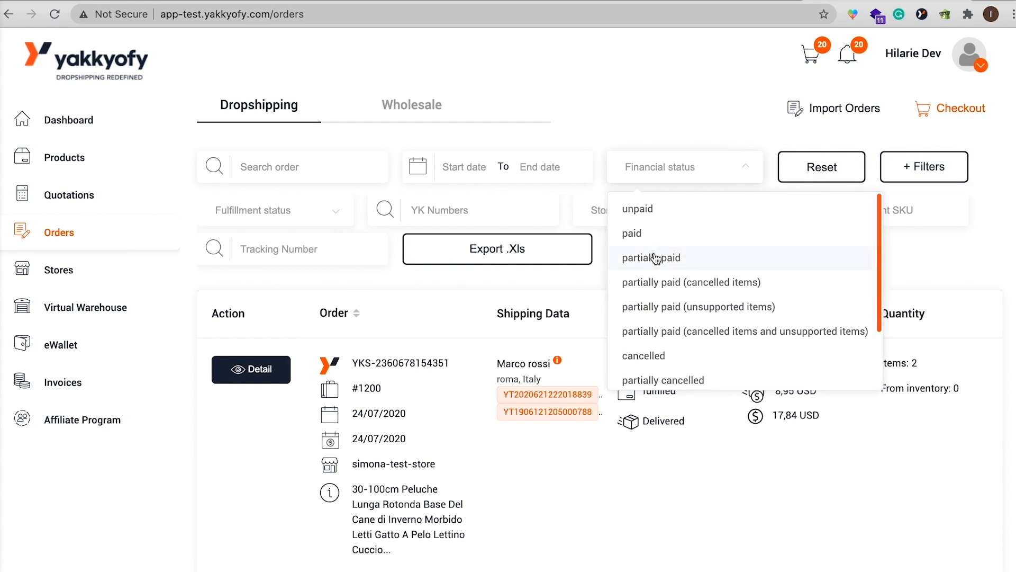
click(563, 294)
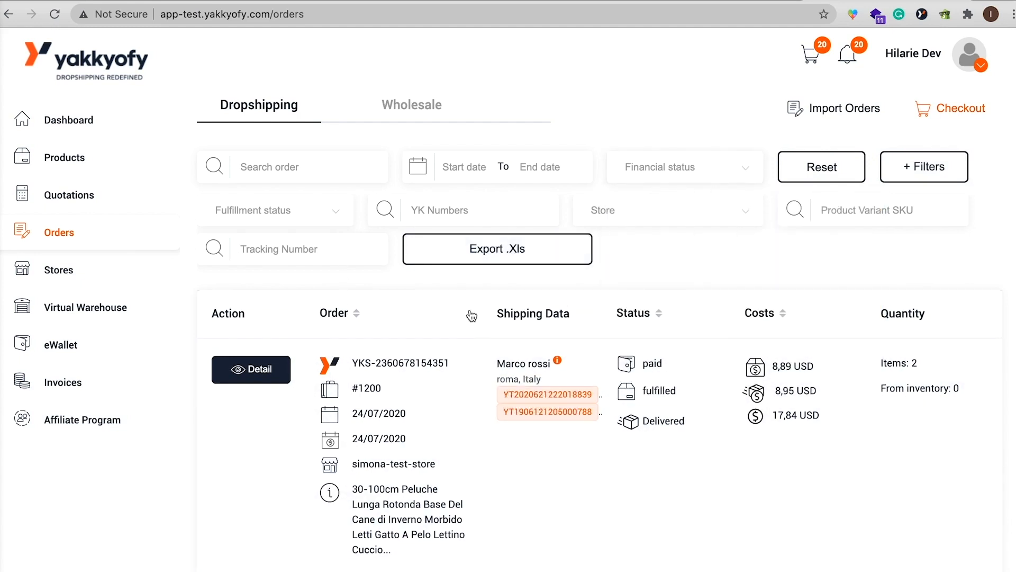
click(336, 217)
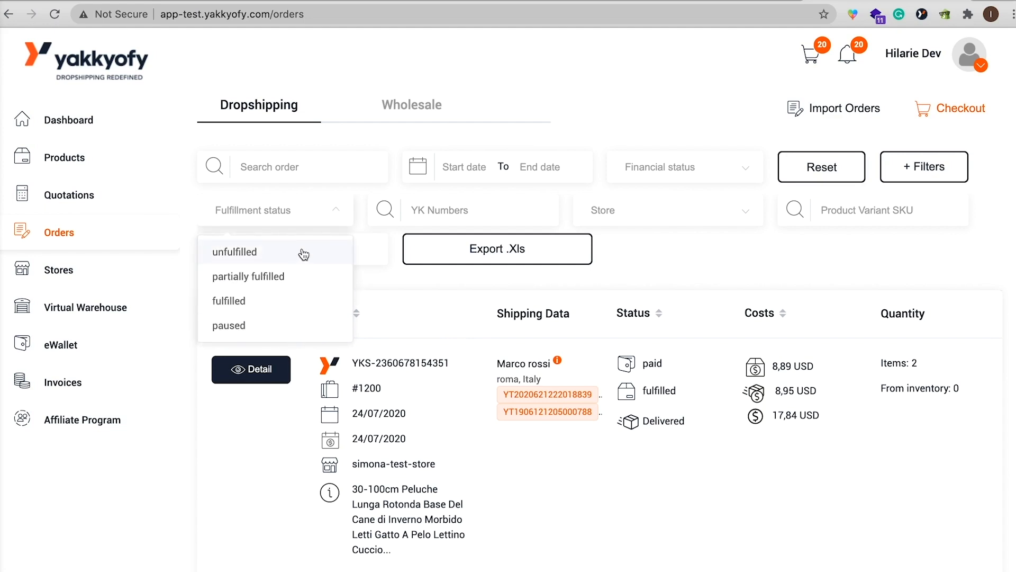
click(691, 247)
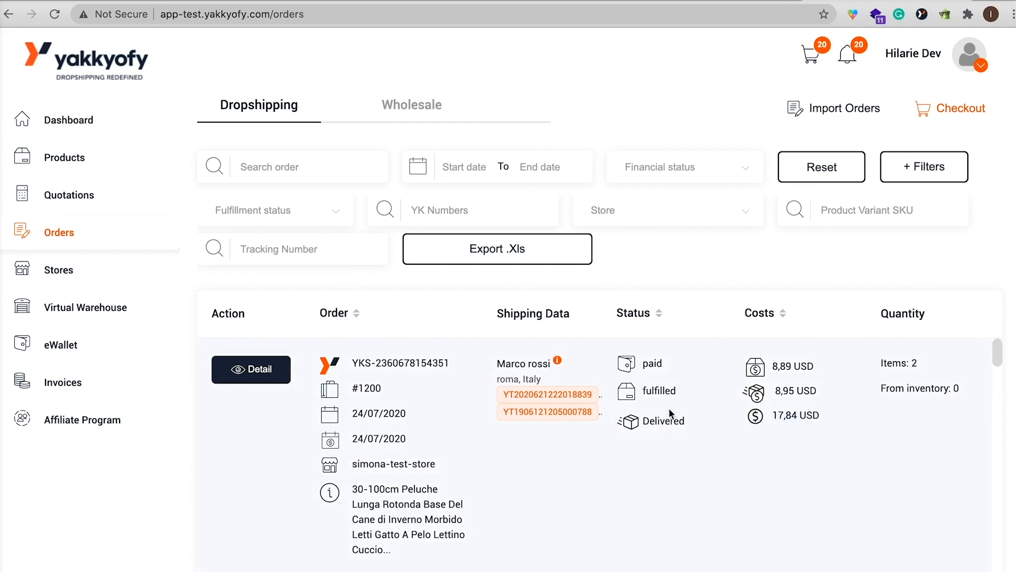
Look through the delivery statuses of the dropshipping orders and open the eWallet transactions.
drag(679, 422, 638, 424)
click(711, 459)
scroll(710, 458, down, 8)
scroll(710, 458, down, 10)
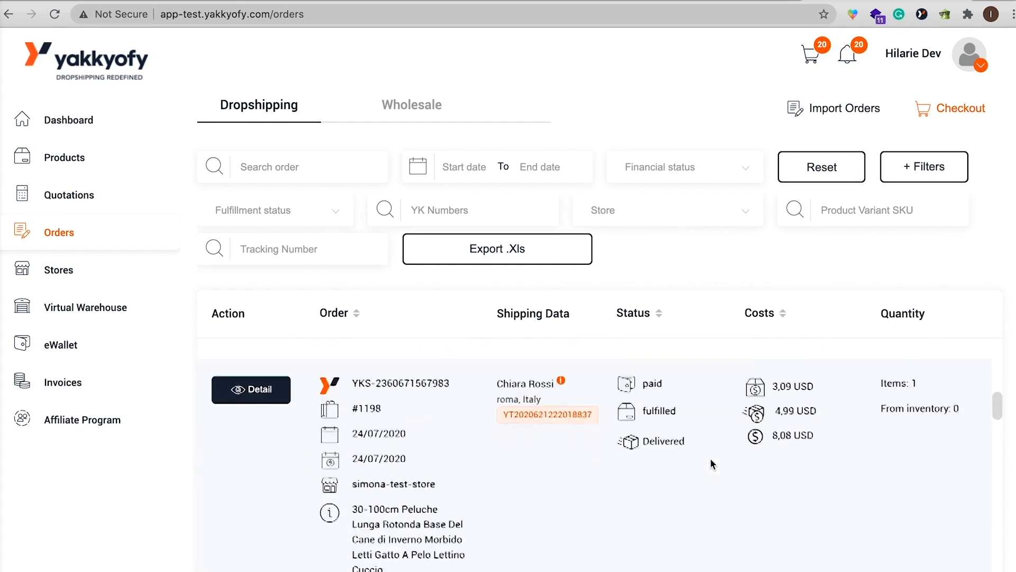
scroll(710, 458, up, 18)
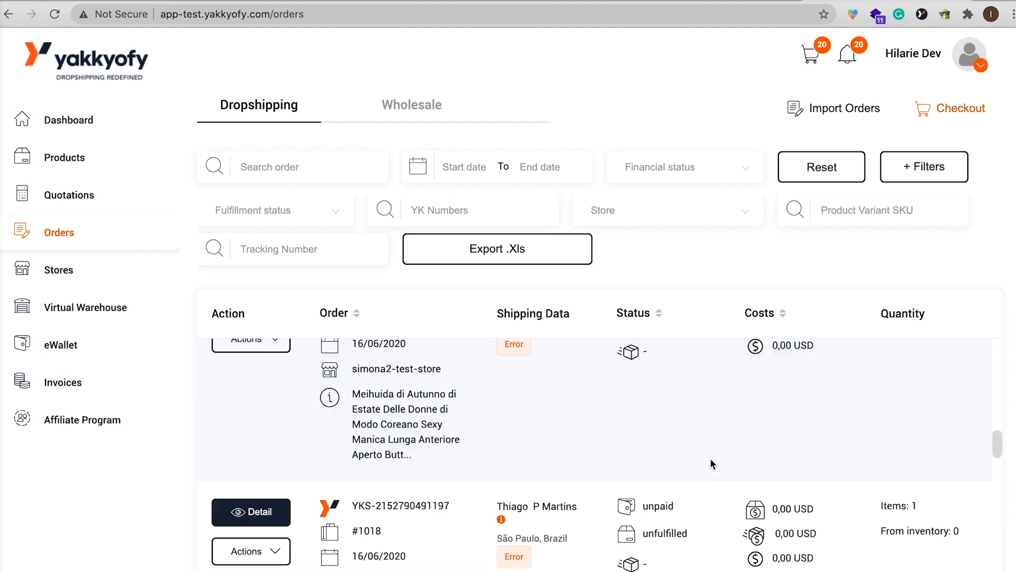
click(52, 345)
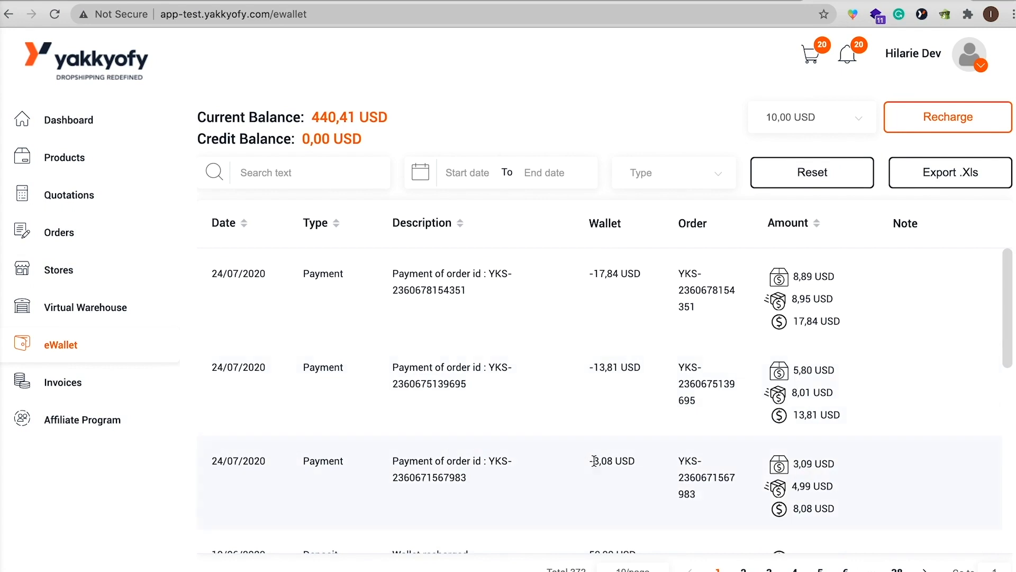